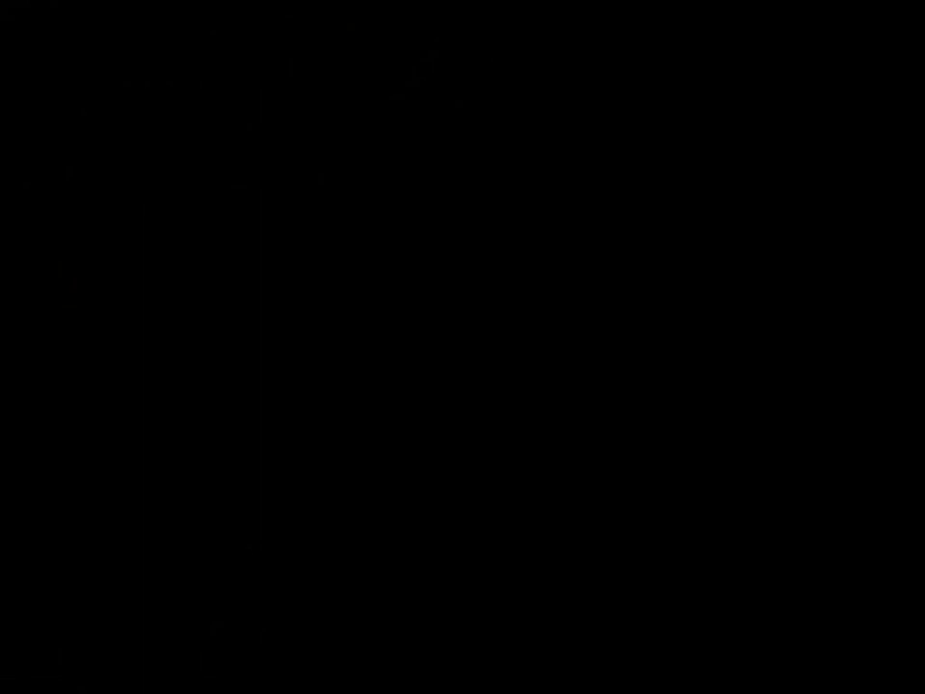
Sign in as Administrator with the account password and capture input in the VM
text(P@)
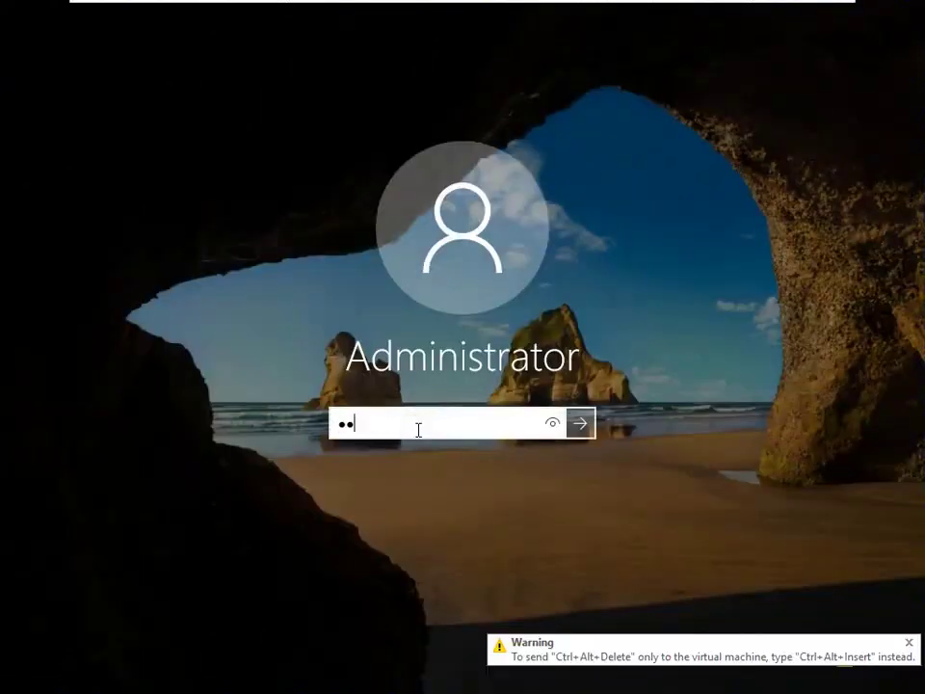
text(ssw0r)
key(Return)
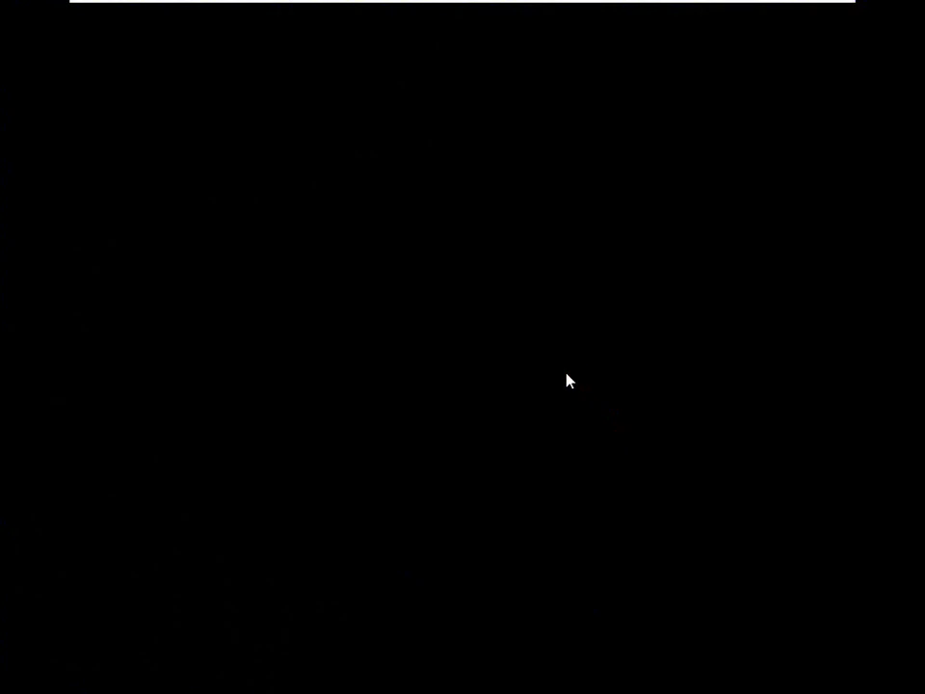
mouse_move(559, 4)
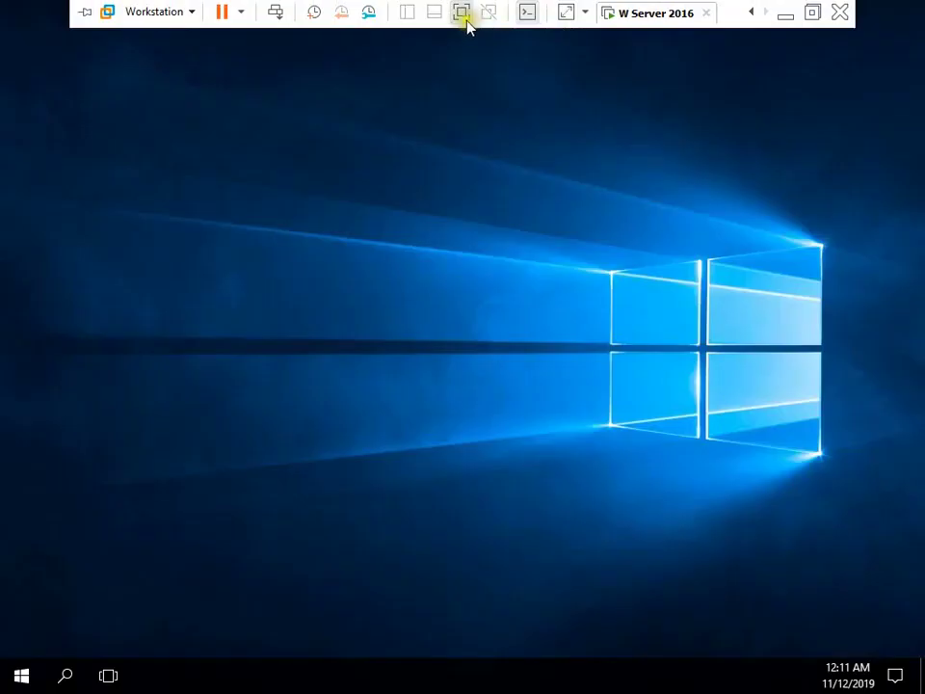
click(438, 99)
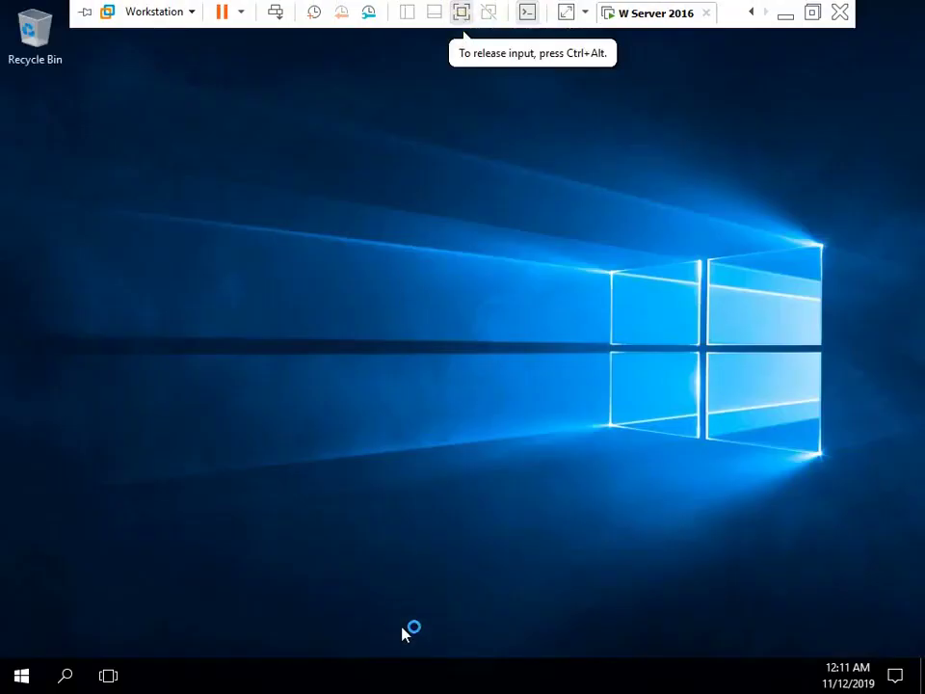
Restore the VM to full screen and show Server Manager's Local Server properties page
click(462, 14)
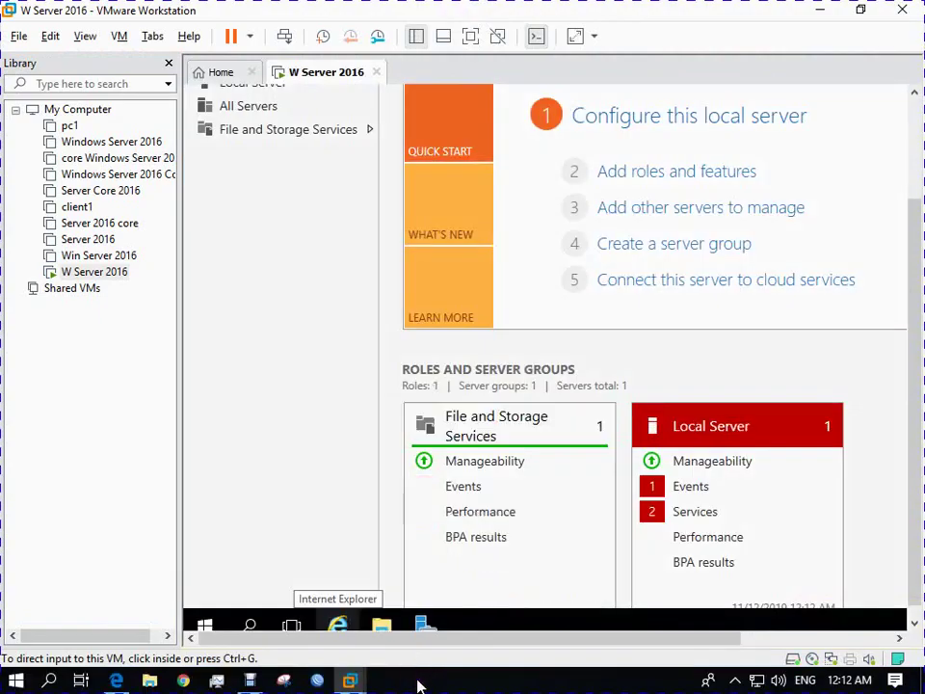
click(470, 36)
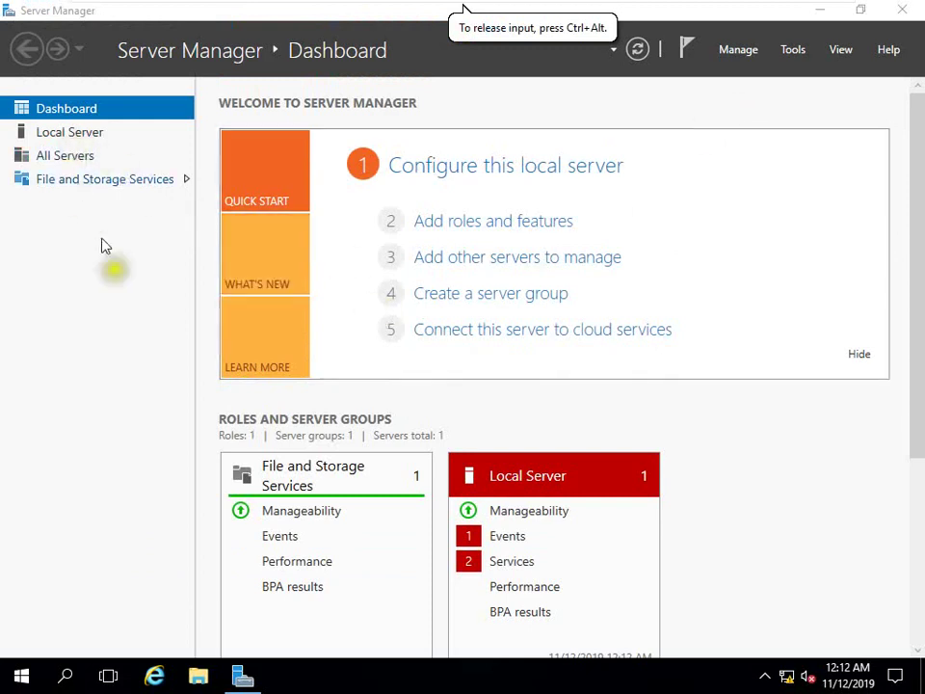
click(241, 677)
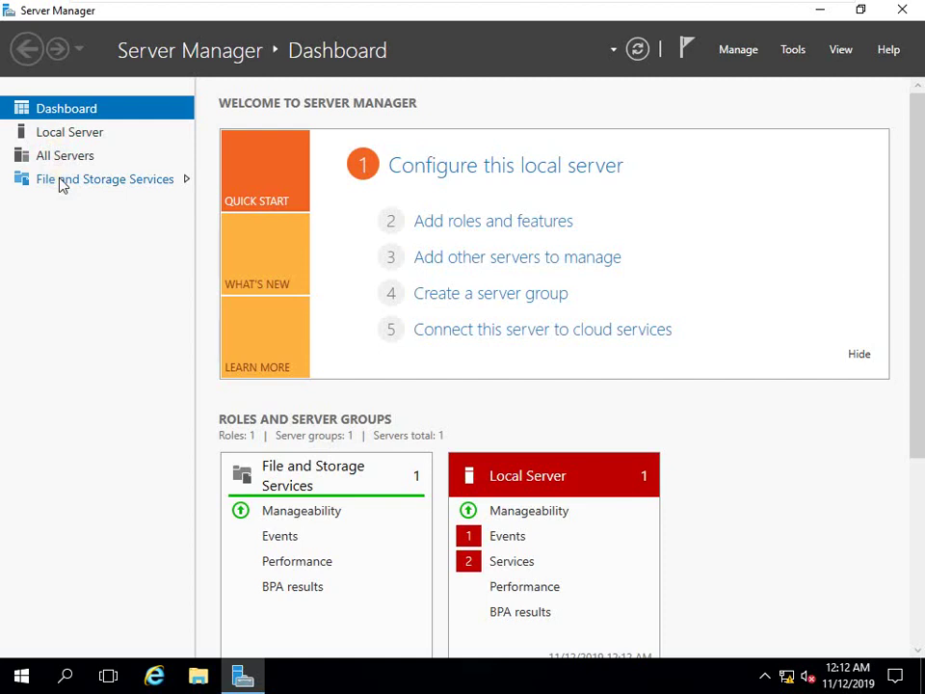
click(67, 141)
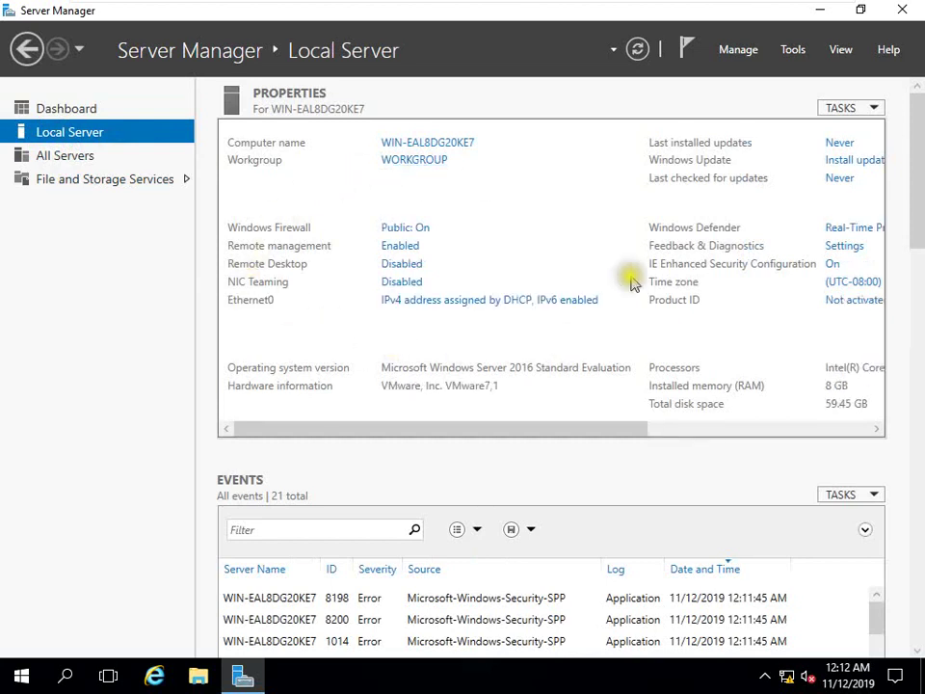
Change the computer name to LAB in System Properties and accept the restart prompt
click(409, 144)
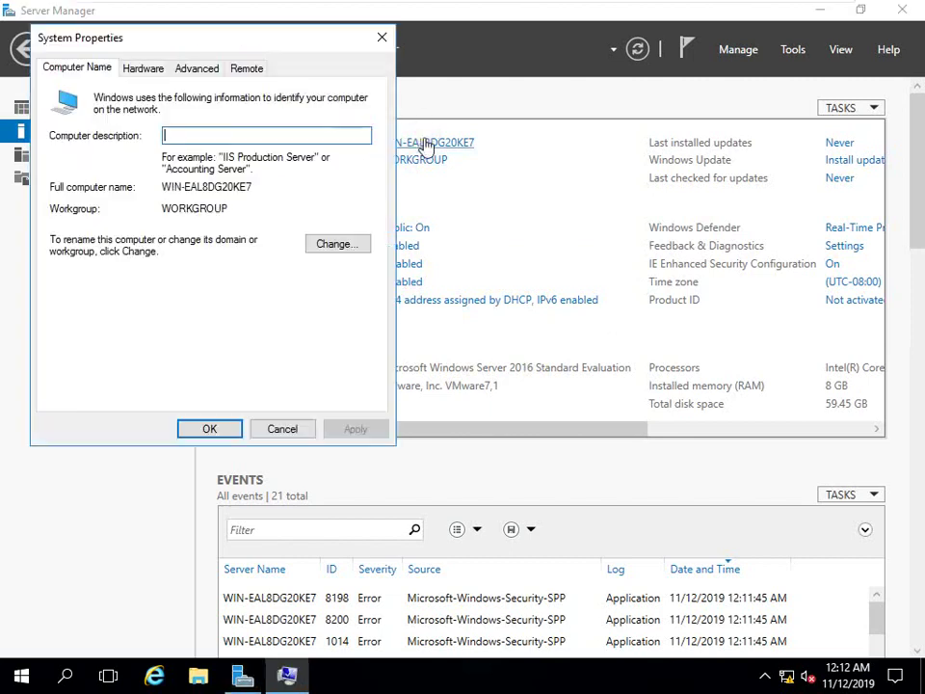
click(339, 248)
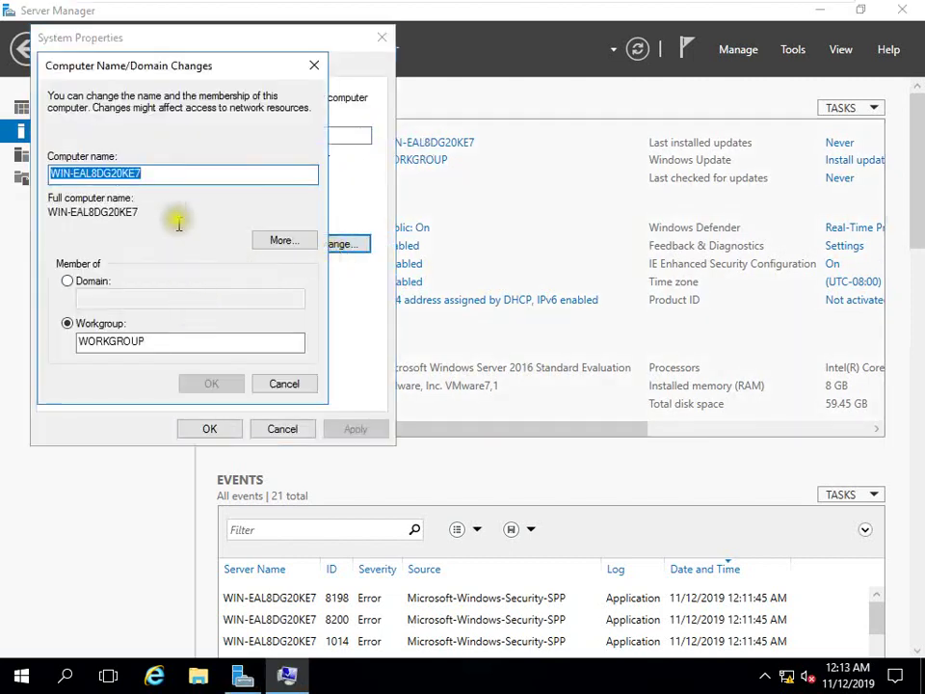
key(BackSpace)
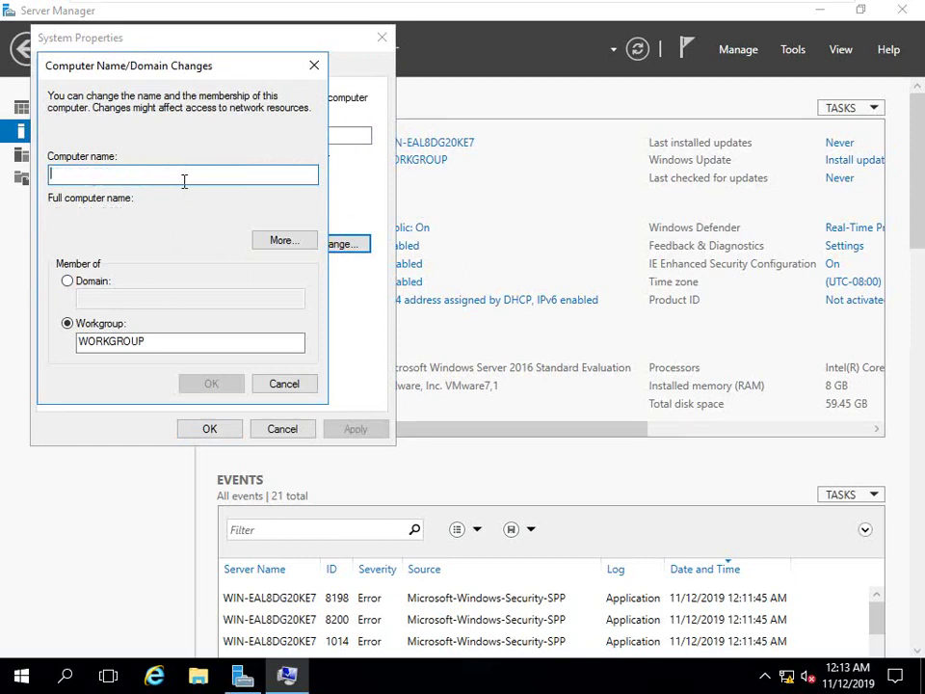
text(LAB)
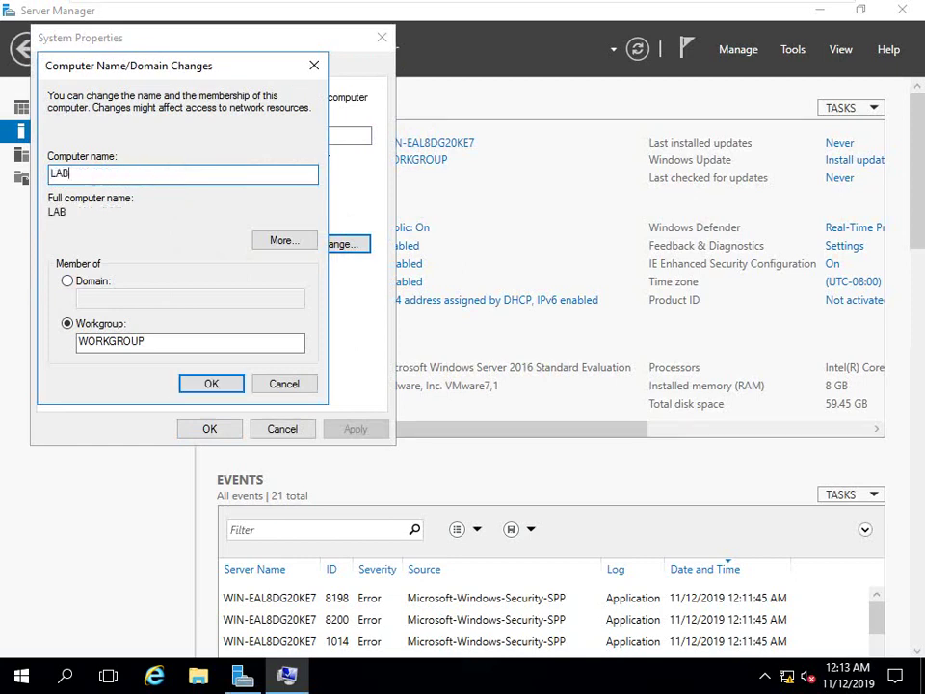
click(211, 382)
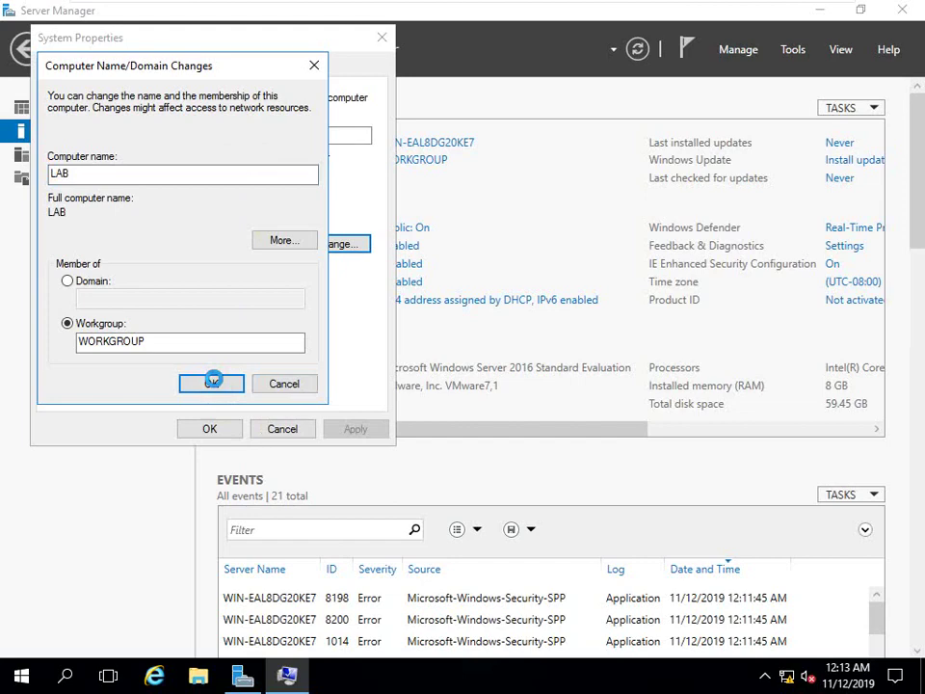
click(555, 357)
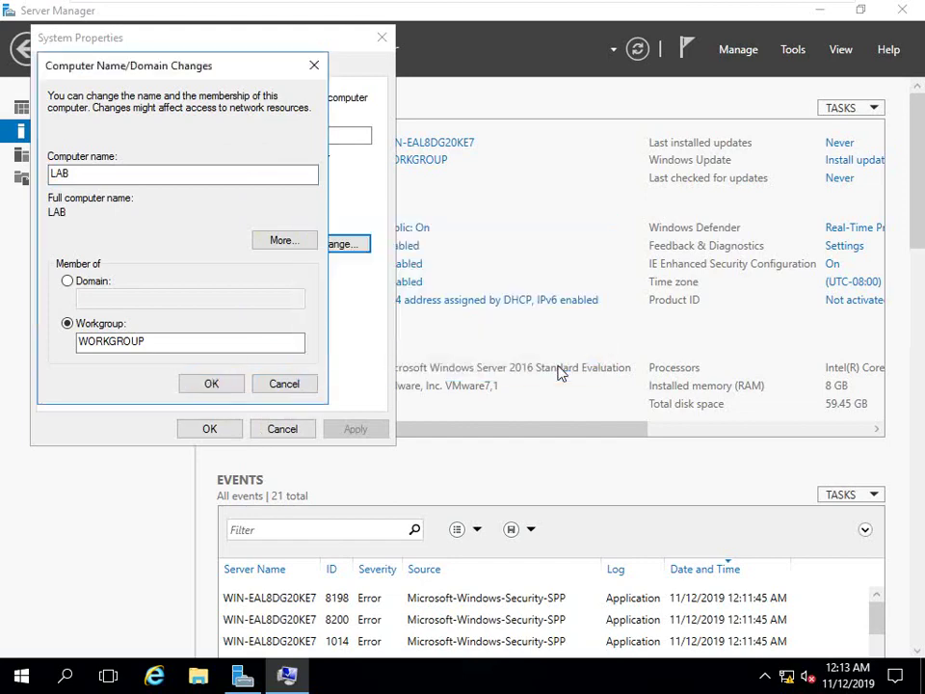
click(231, 427)
click(485, 355)
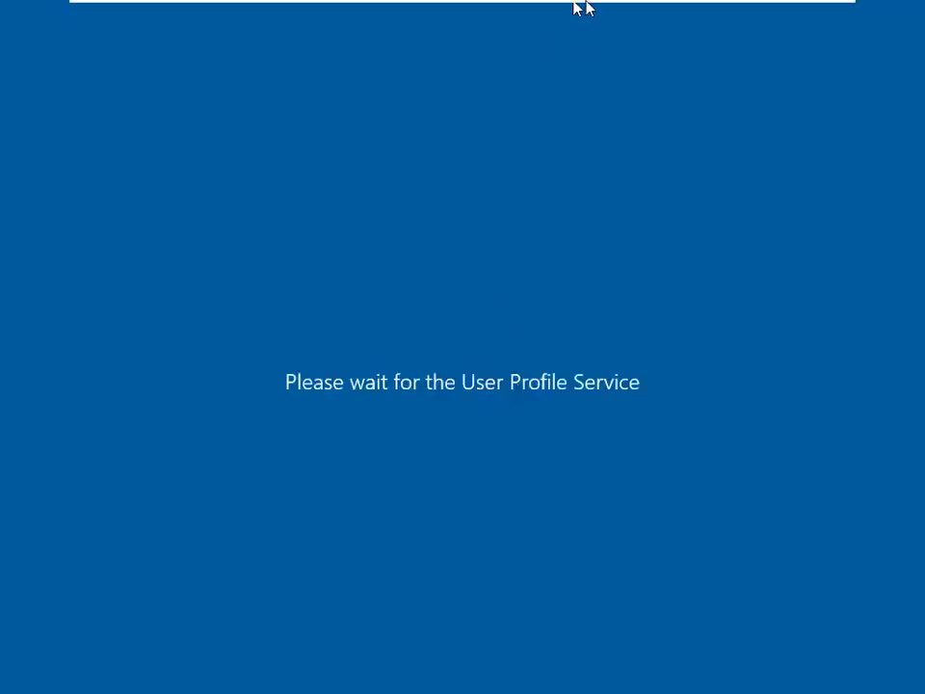
Restart the server, return the VM to full screen, and sign back in as Administrator
mouse_move(580, 31)
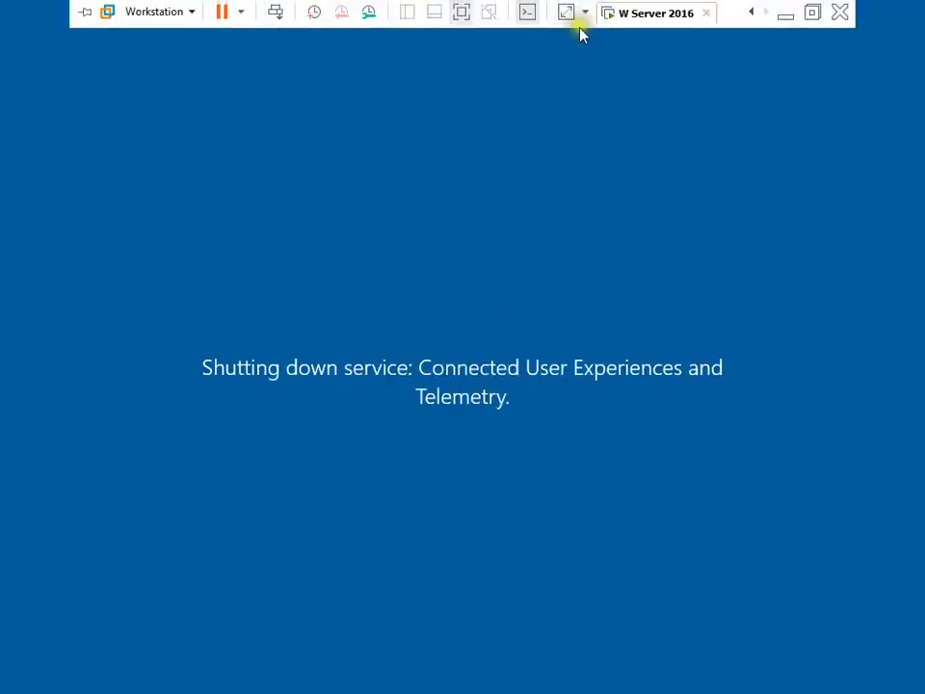
click(461, 12)
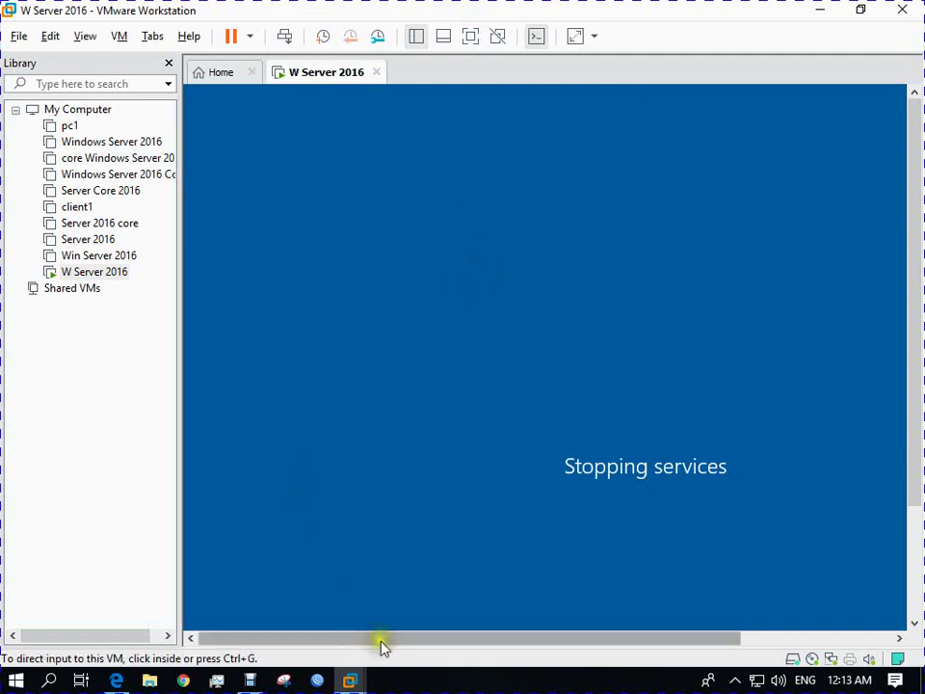
click(390, 683)
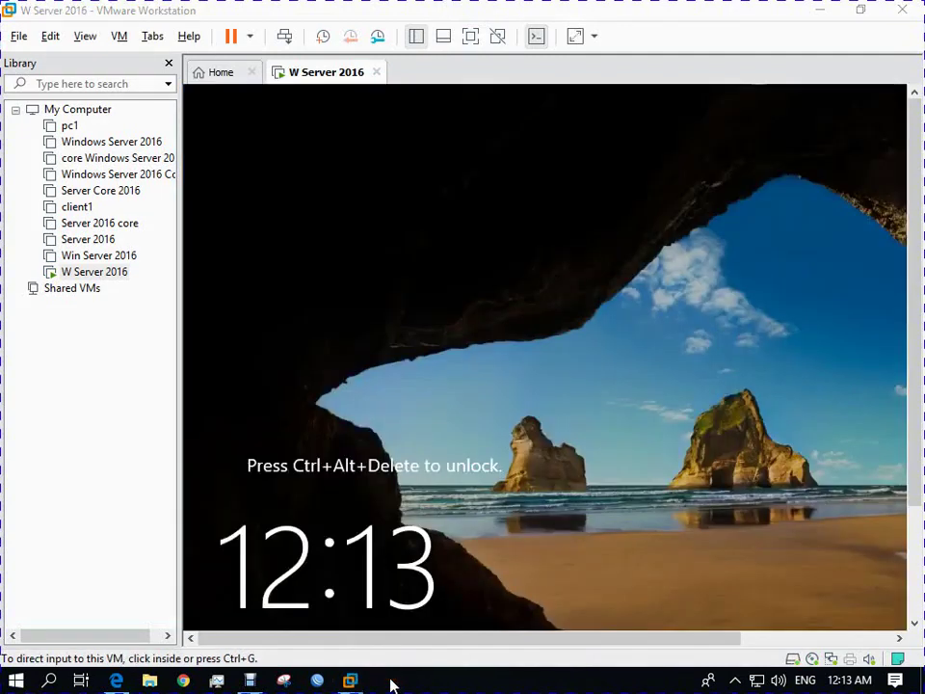
click(469, 39)
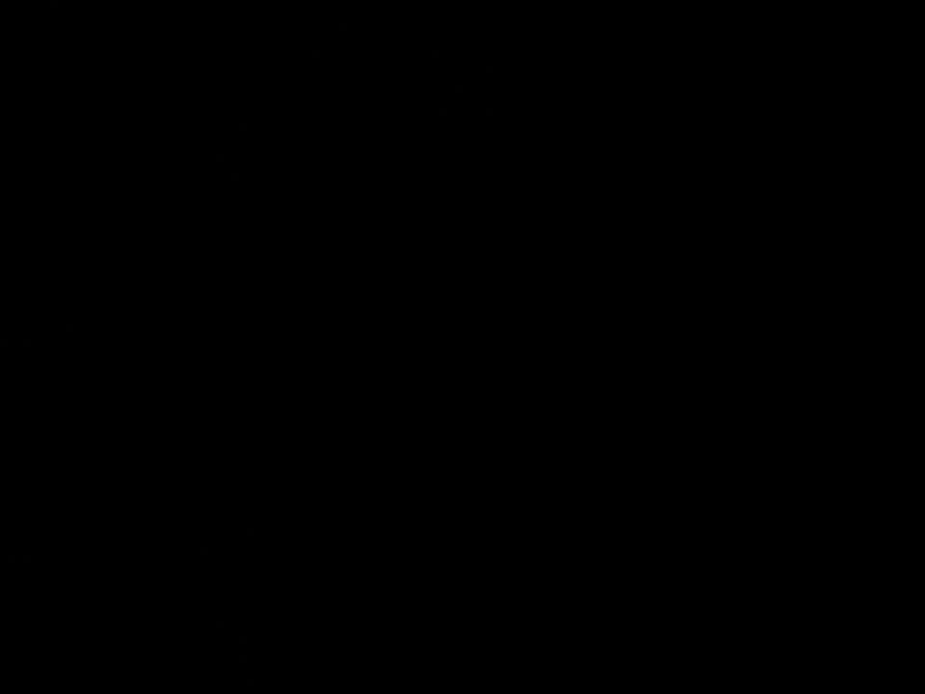
text(P)
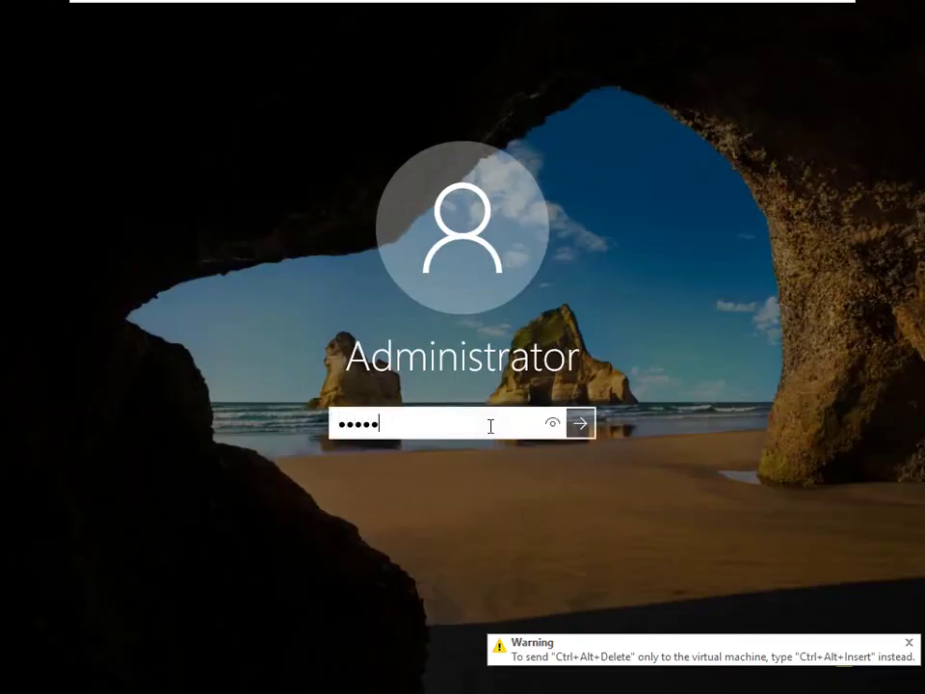
key(Return)
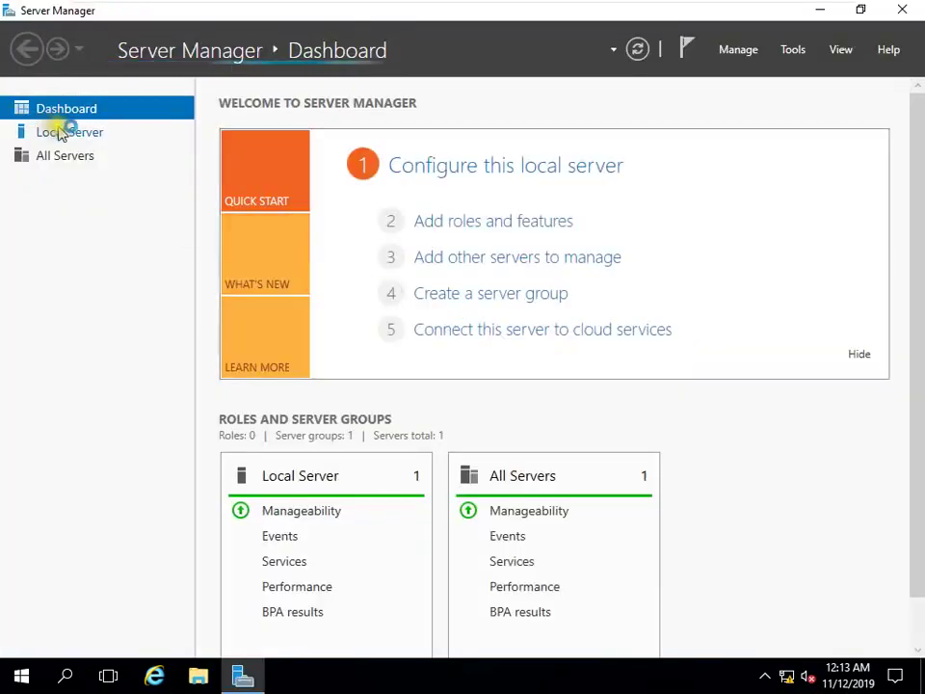
Turn Windows Firewall off for private and public networks, then refresh Local Server properties
click(61, 135)
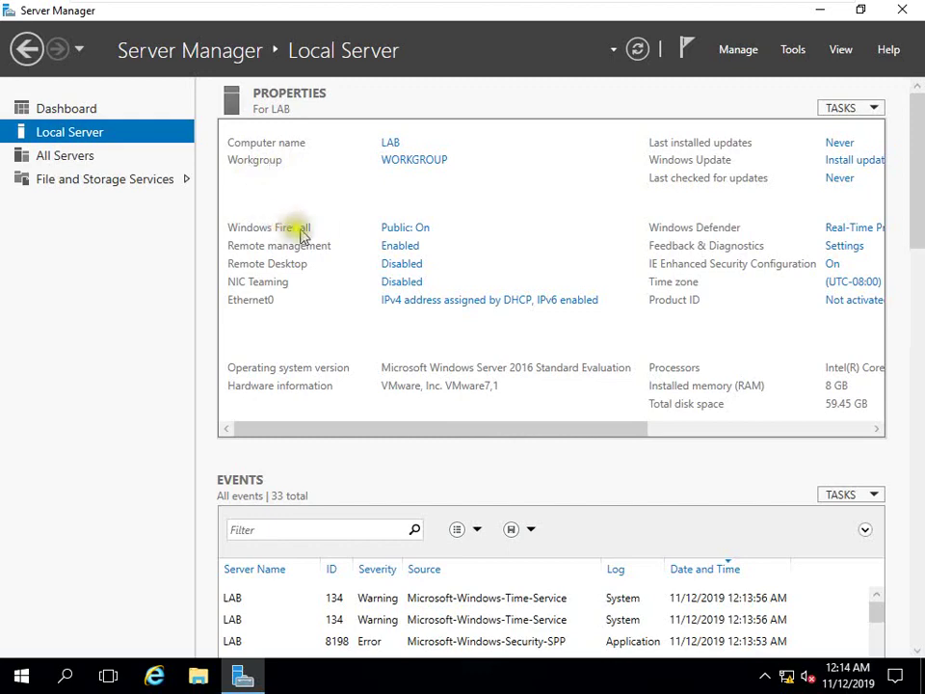
click(401, 231)
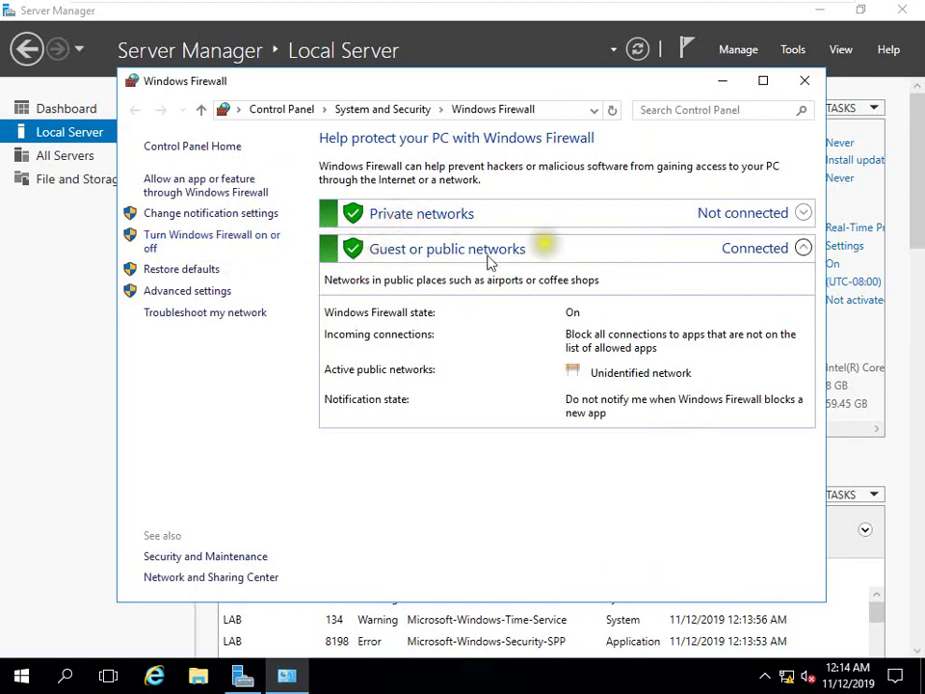
click(233, 241)
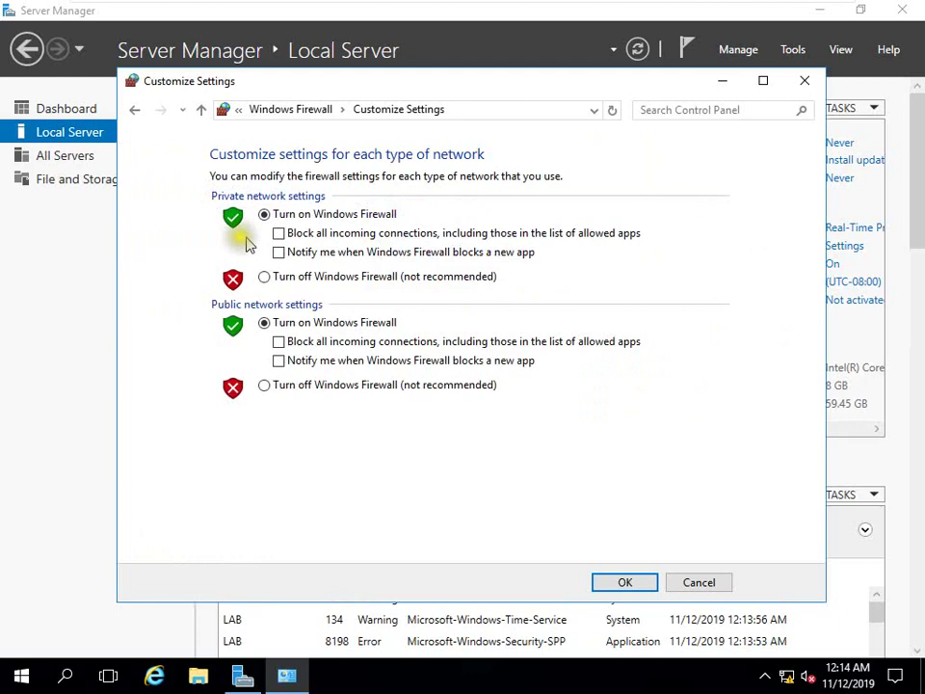
click(311, 278)
click(298, 386)
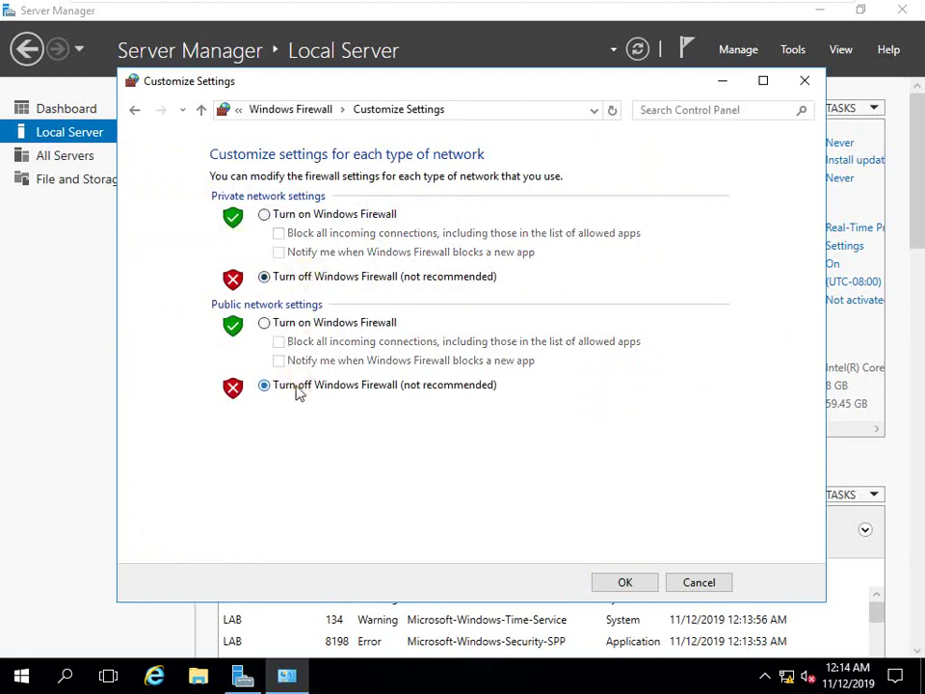
click(622, 583)
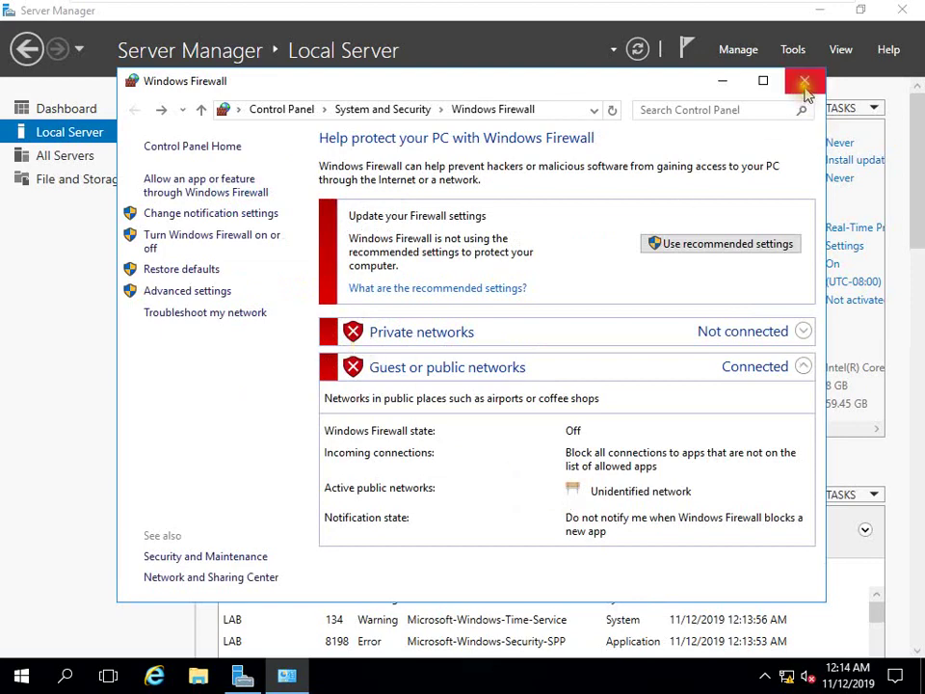
click(804, 82)
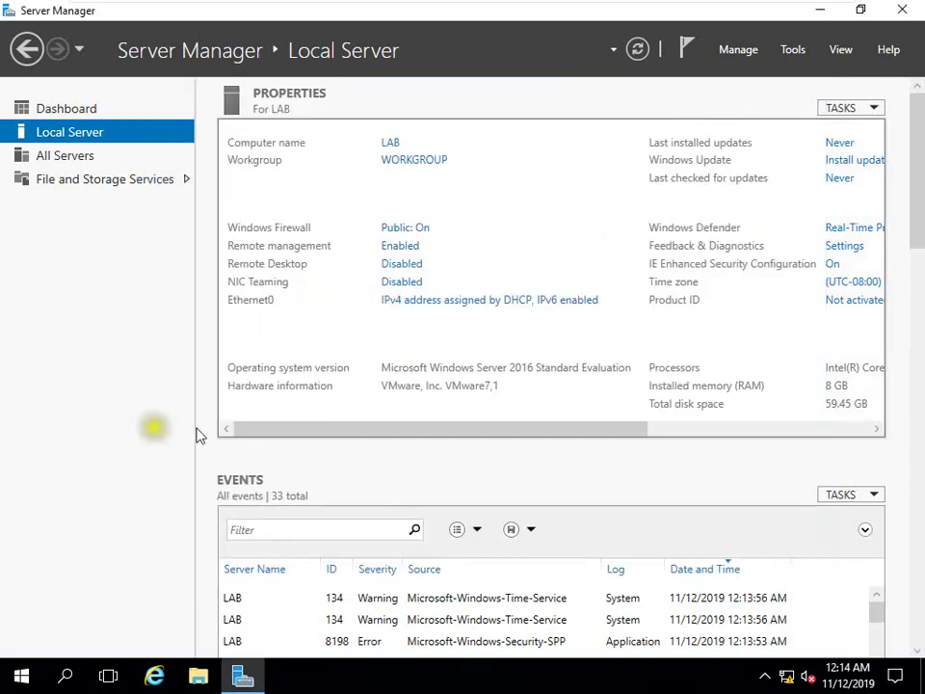
click(637, 49)
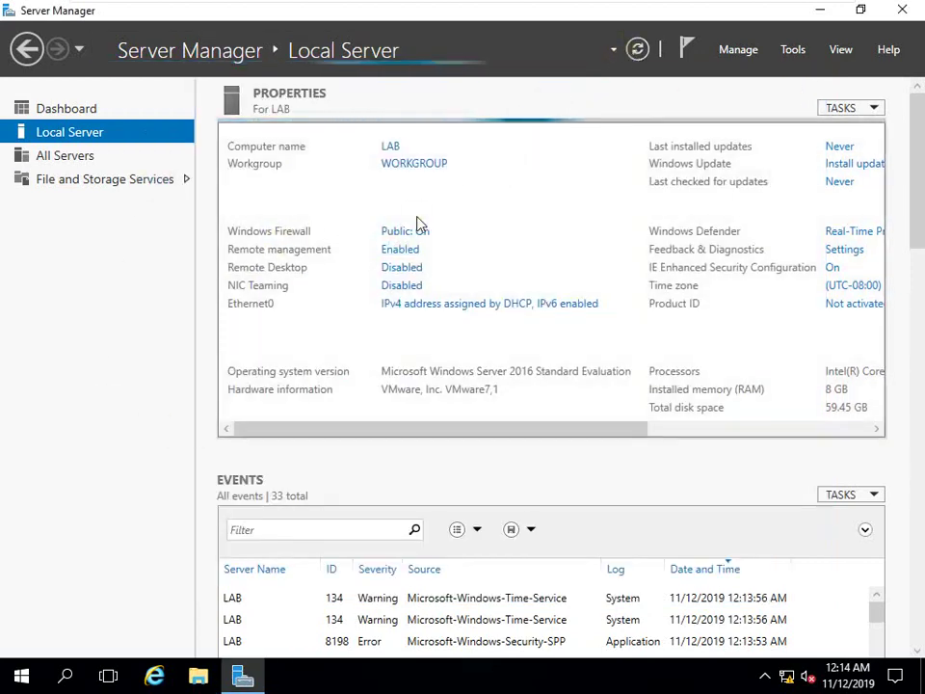
Give Ethernet0 static IPv4 address 192.168.1.10 with mask 255.255.255.0 and close the adapter windows
click(430, 301)
double_click(237, 181)
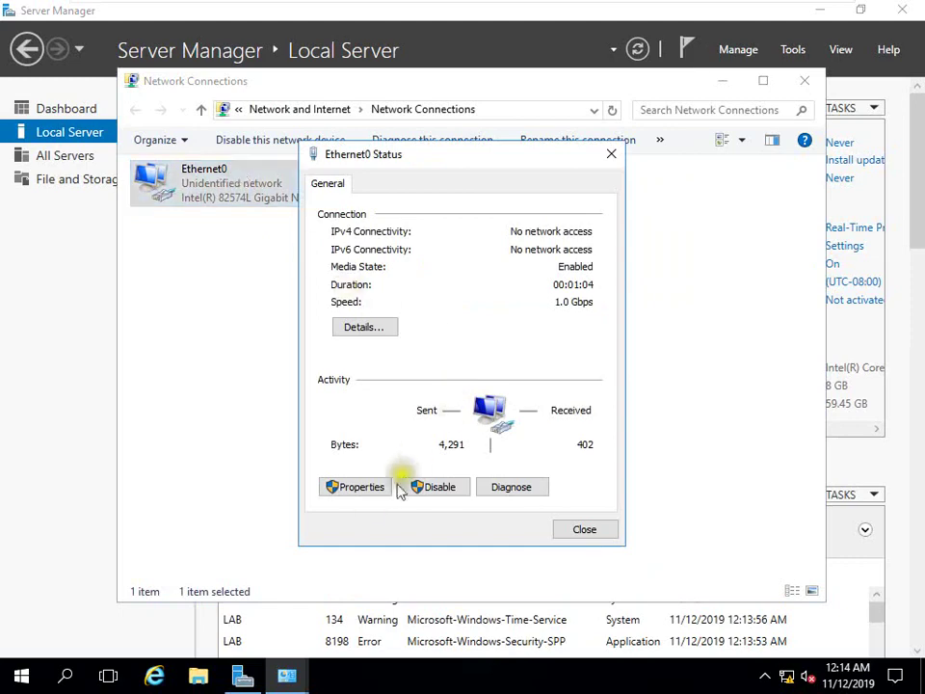
click(359, 488)
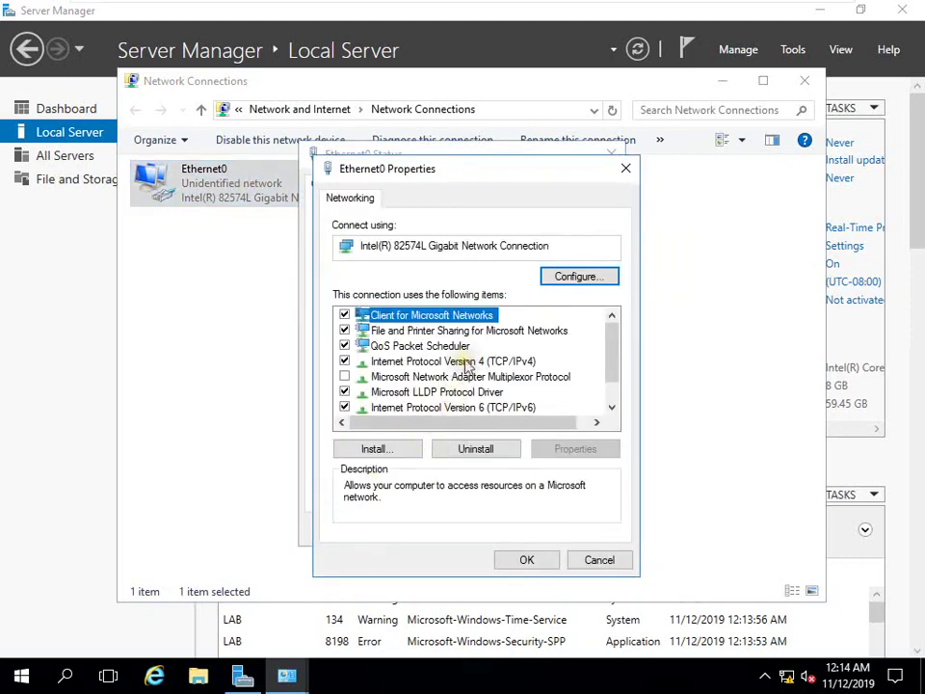
double_click(465, 360)
click(473, 368)
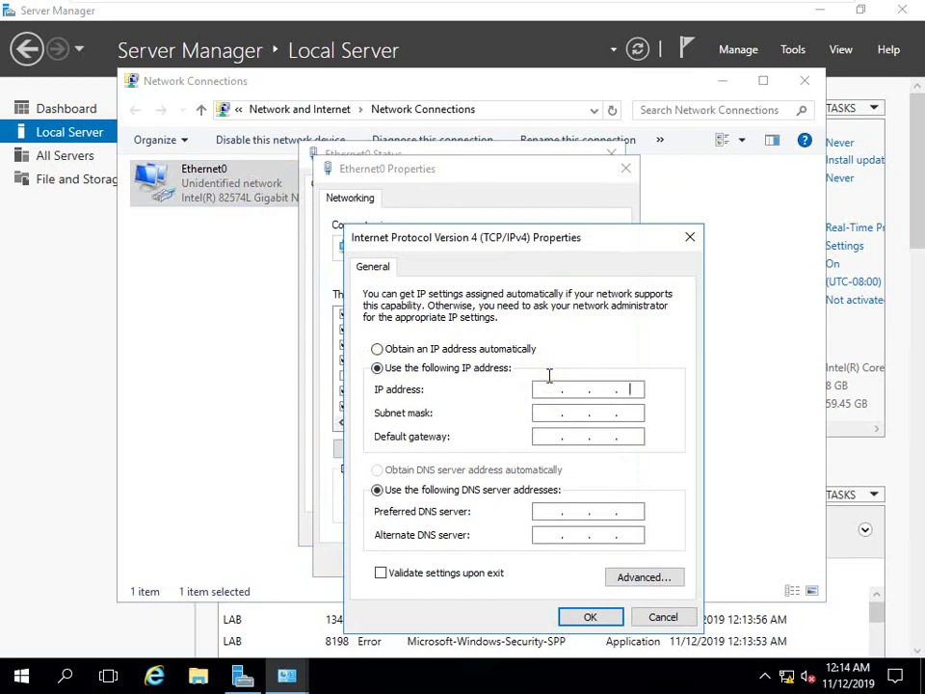
click(553, 386)
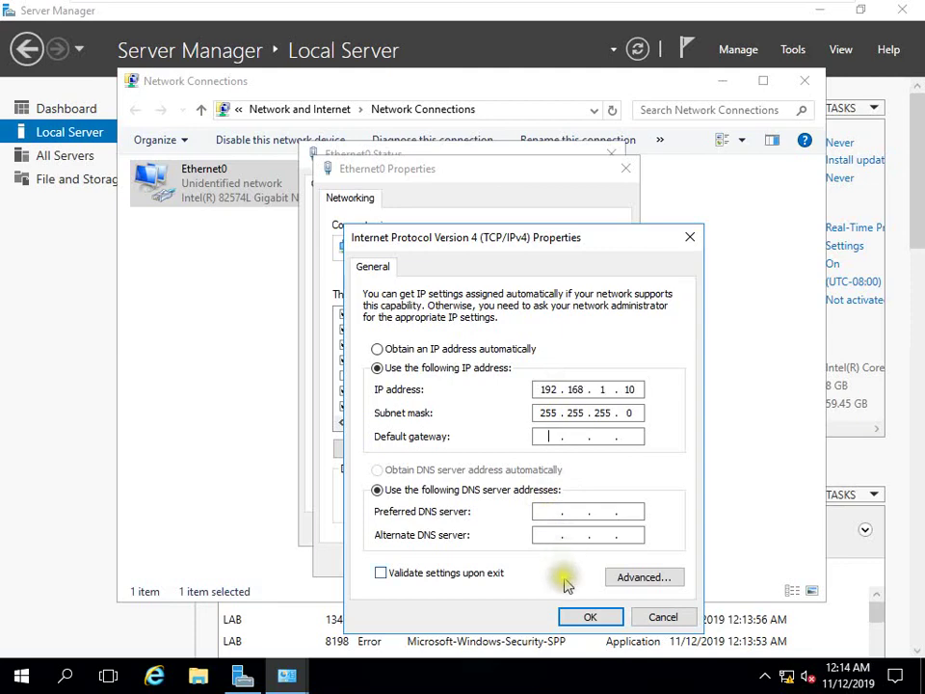
click(577, 617)
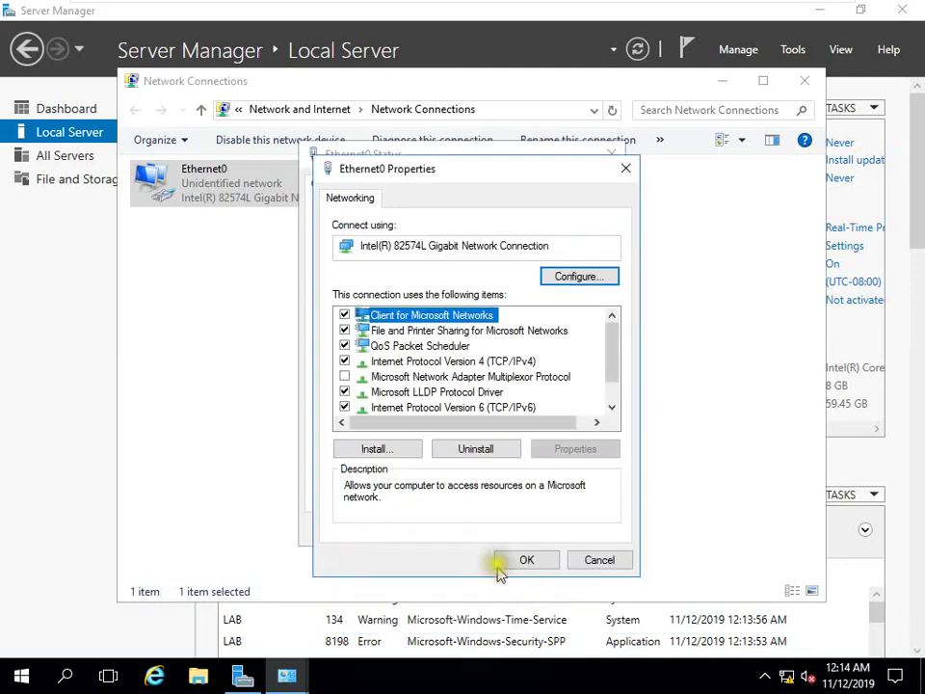
click(528, 560)
click(601, 530)
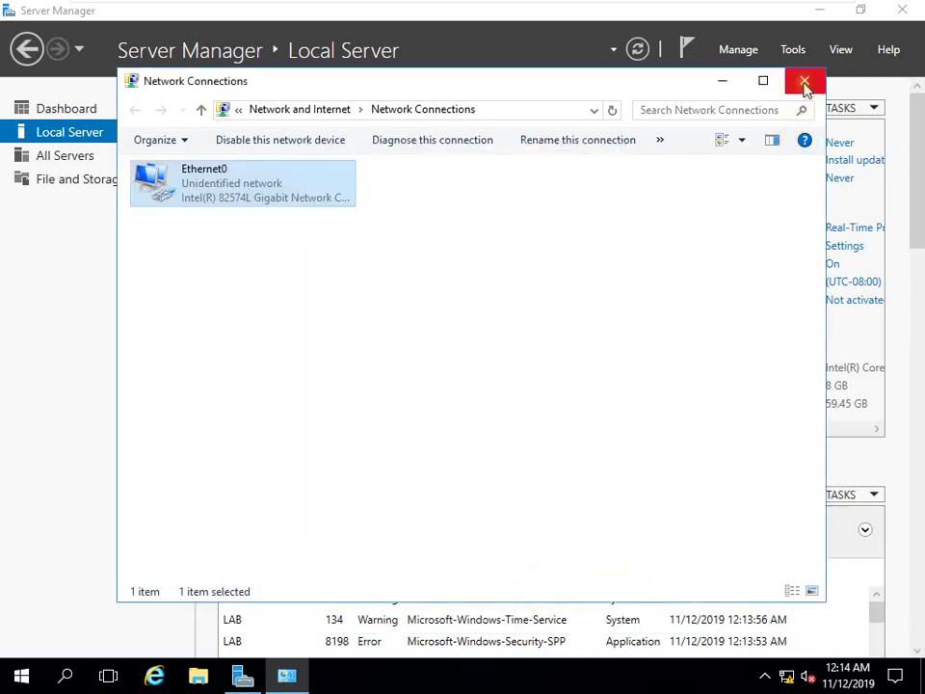
click(804, 80)
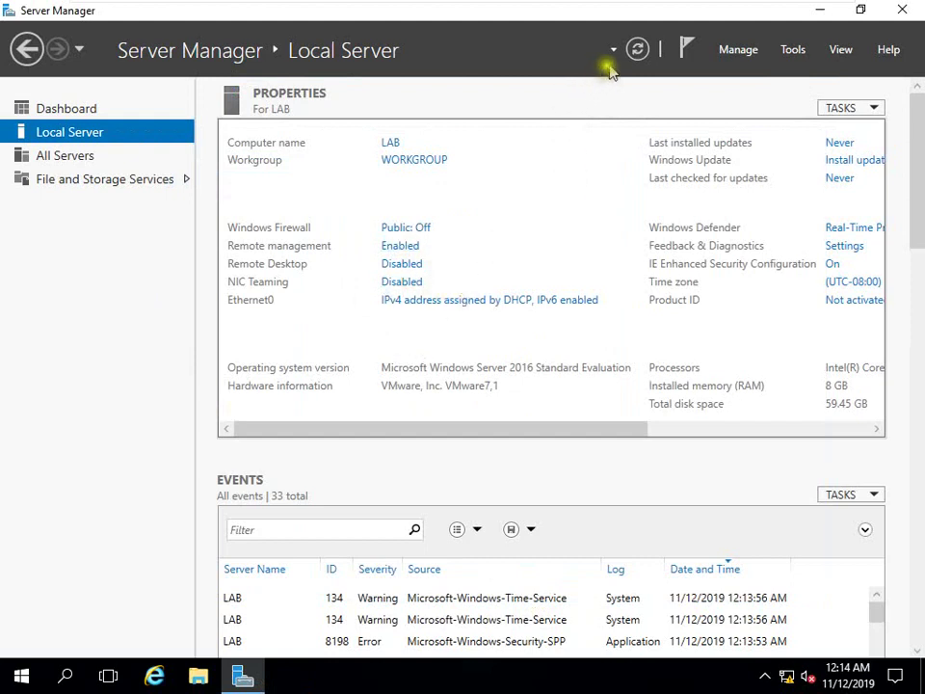
Refresh Server Manager so Local Server shows Ethernet0 at 192.168.1.10
click(634, 50)
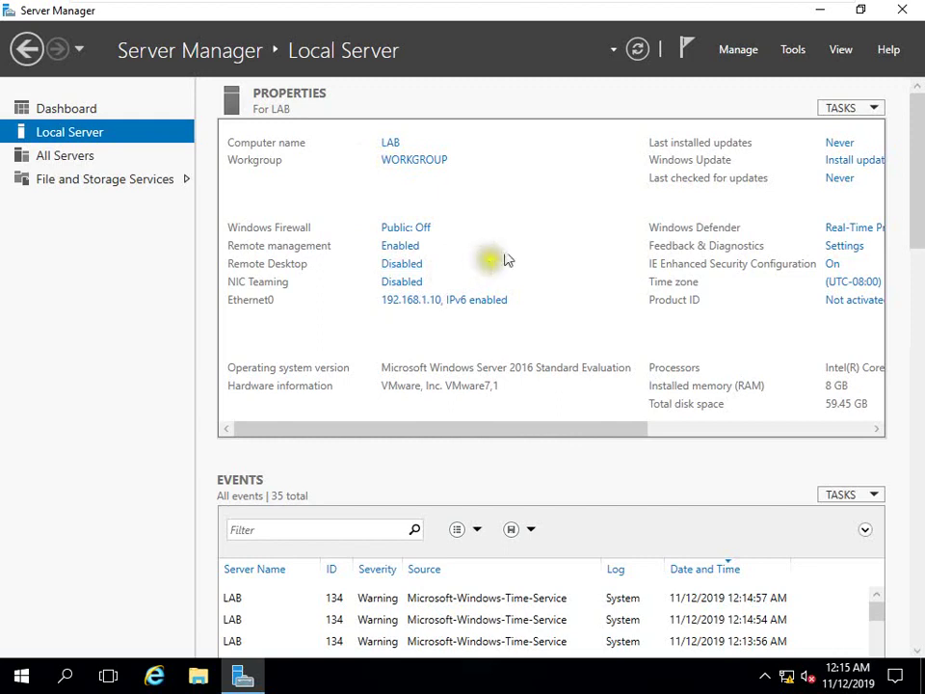
mouse_move(578, 8)
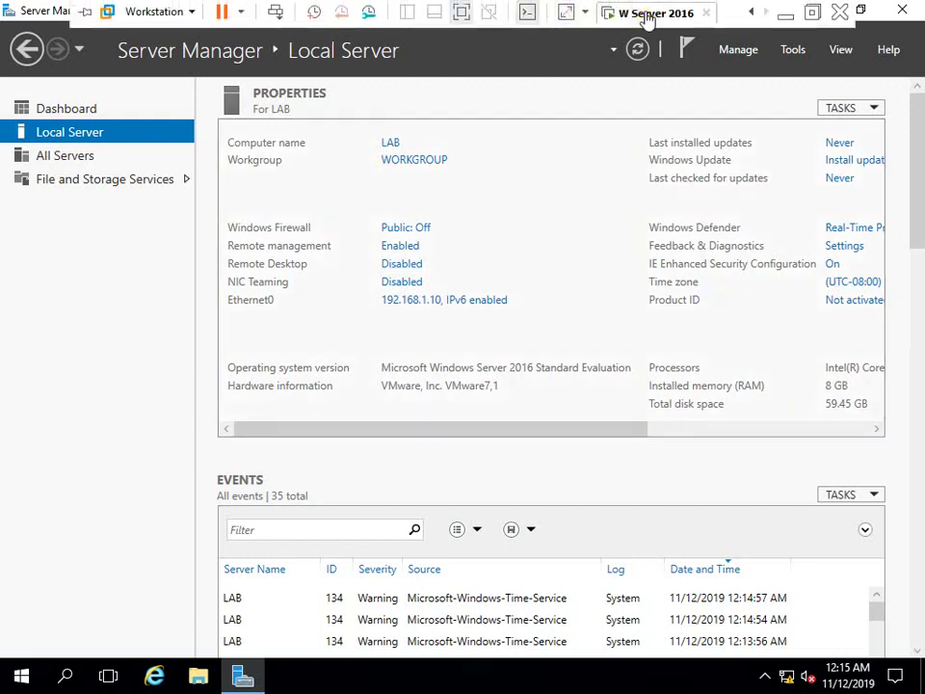
Launch Add Roles and Features with role-based installation, targeting server LAB
click(729, 53)
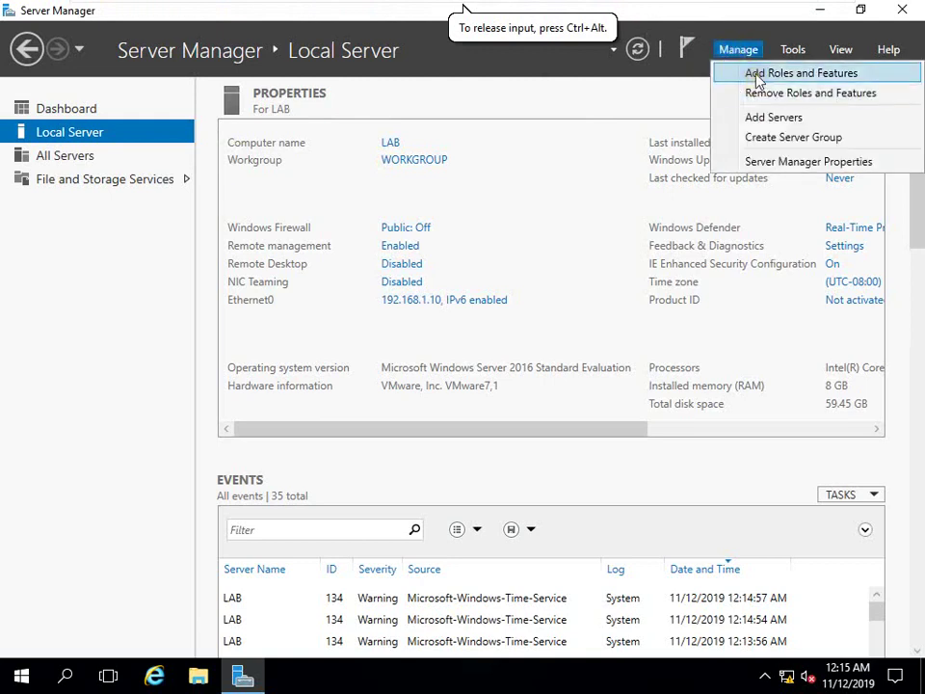
click(758, 80)
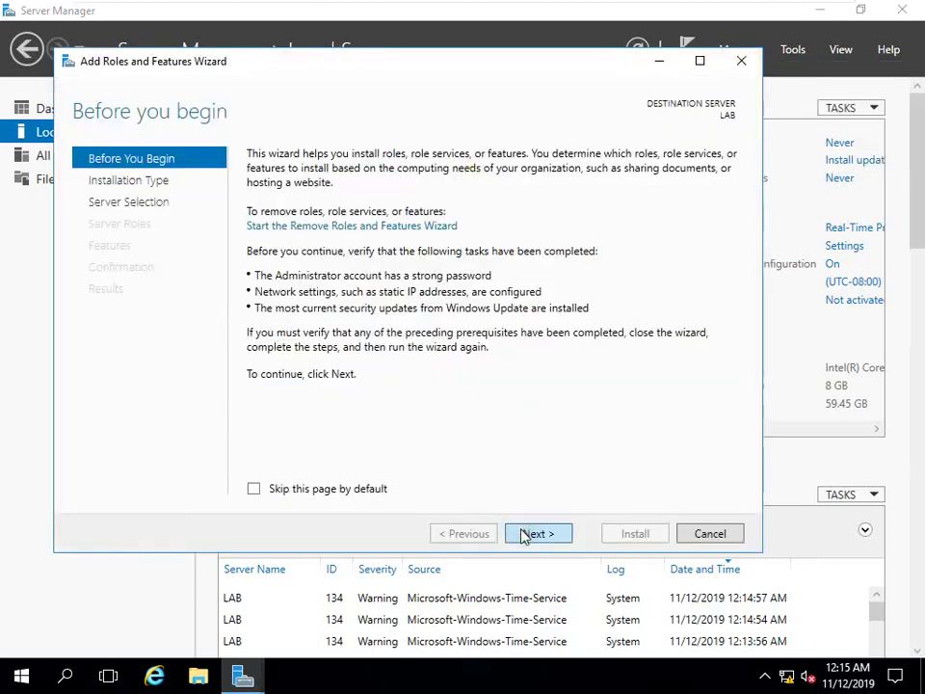
click(528, 532)
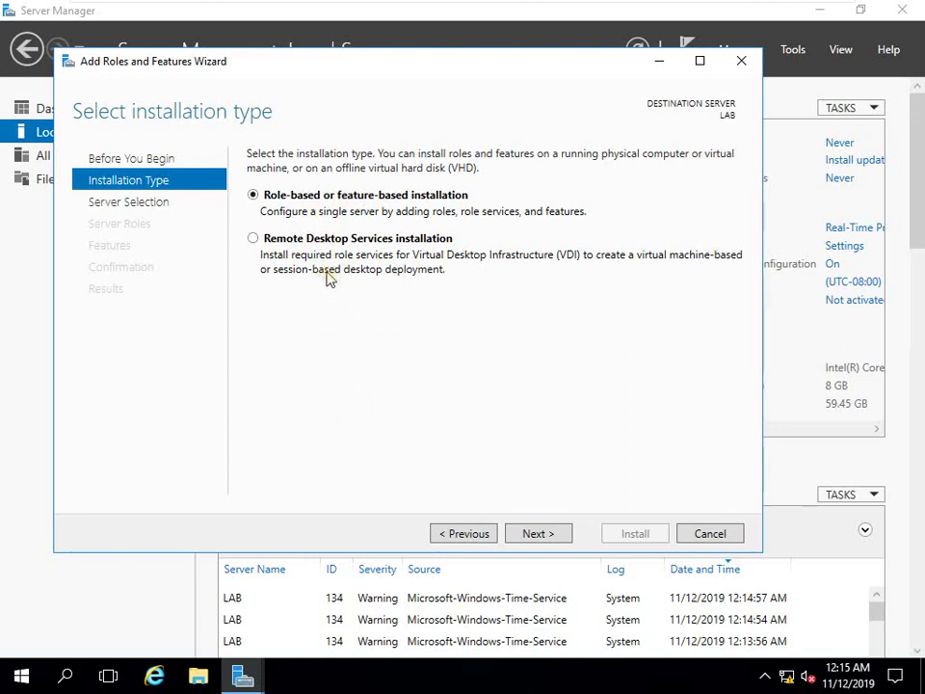
click(548, 539)
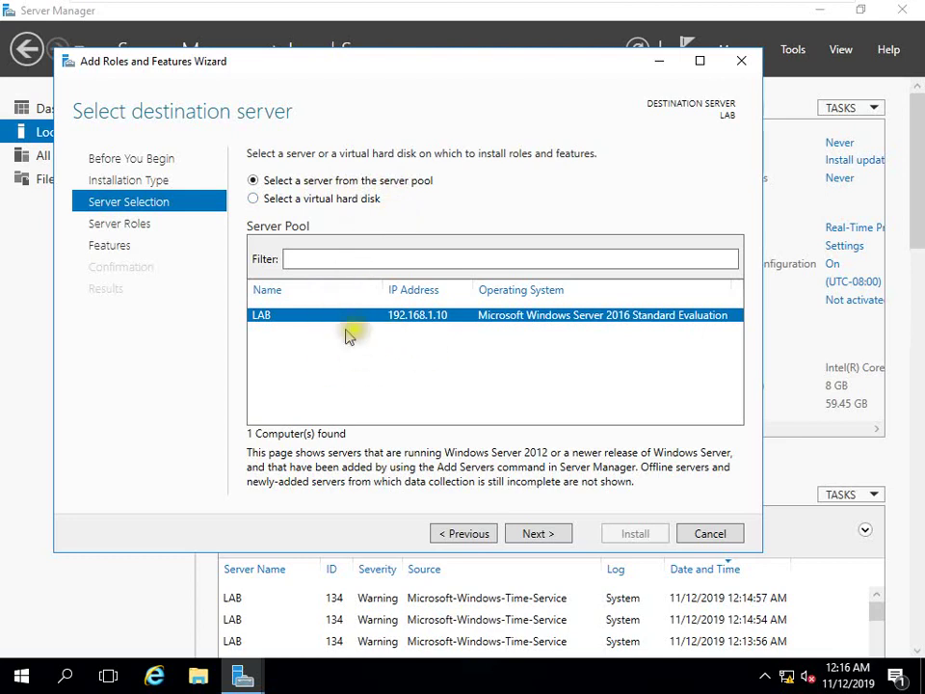
click(319, 254)
click(528, 537)
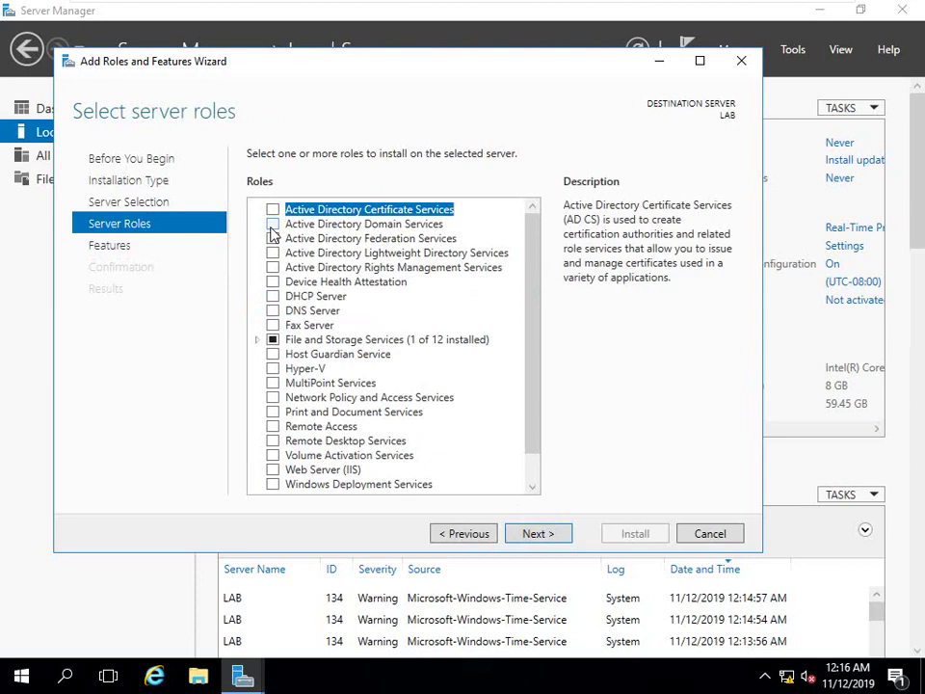
Select the Active Directory Domain Services role and add its required management features
click(272, 224)
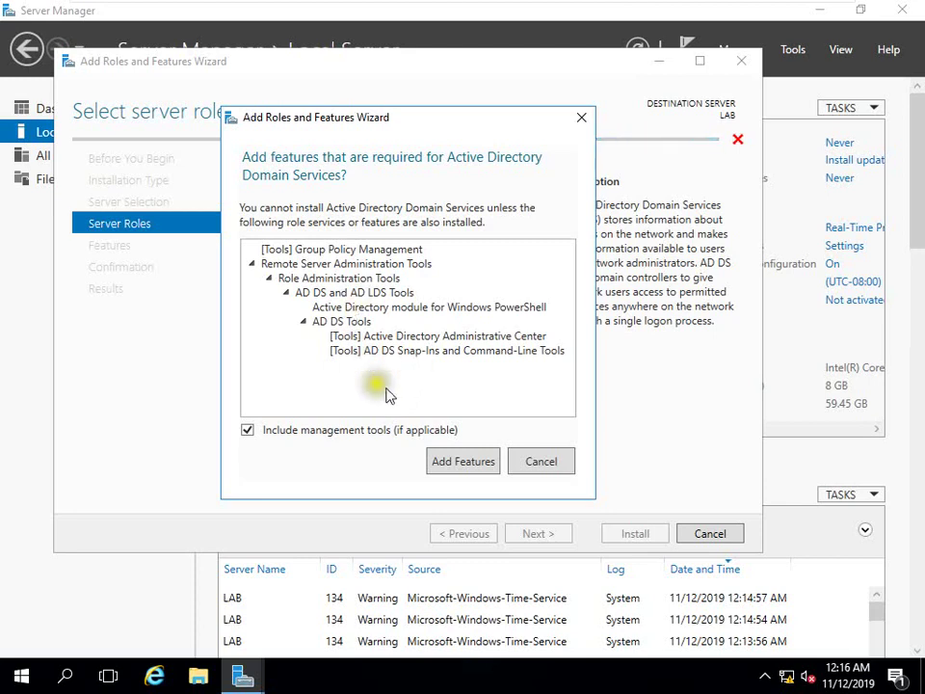
click(439, 461)
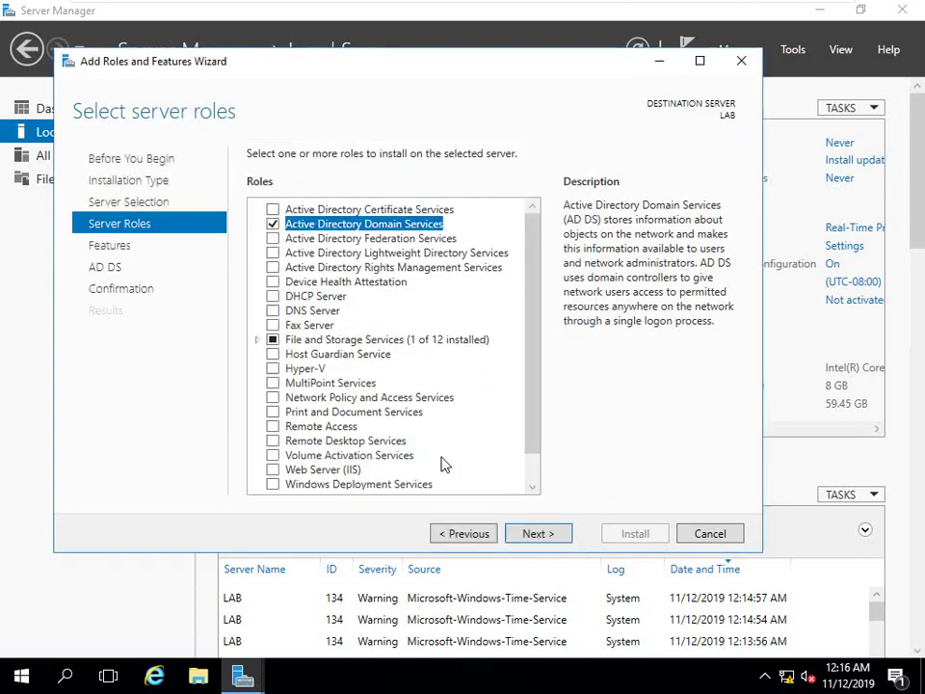
scroll(440, 436, down, 1)
scroll(415, 426, up, 1)
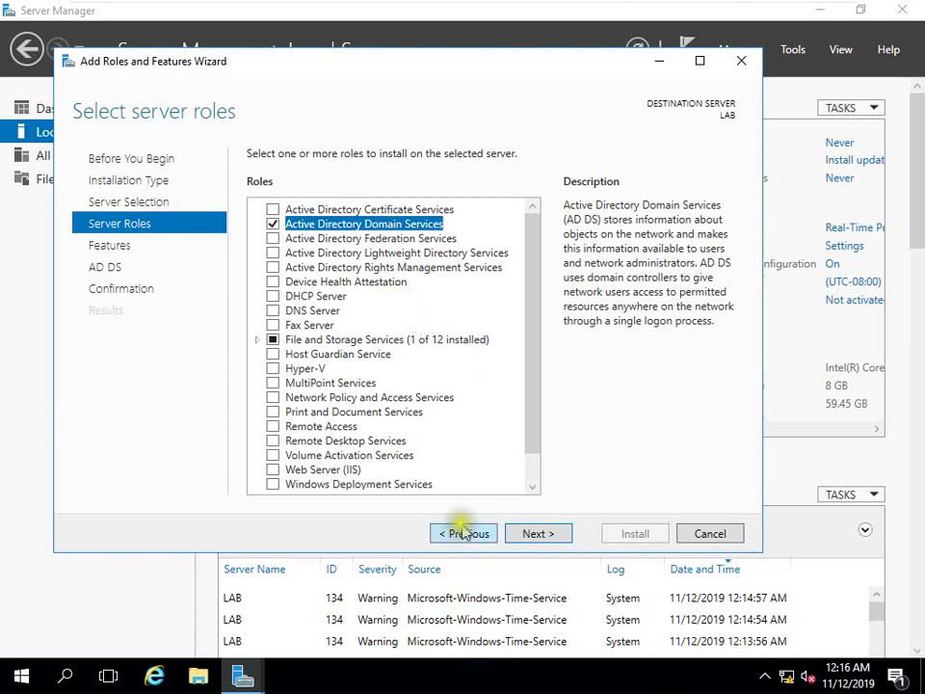
Leave the Features page unchanged and continue to the AD DS information page
click(508, 533)
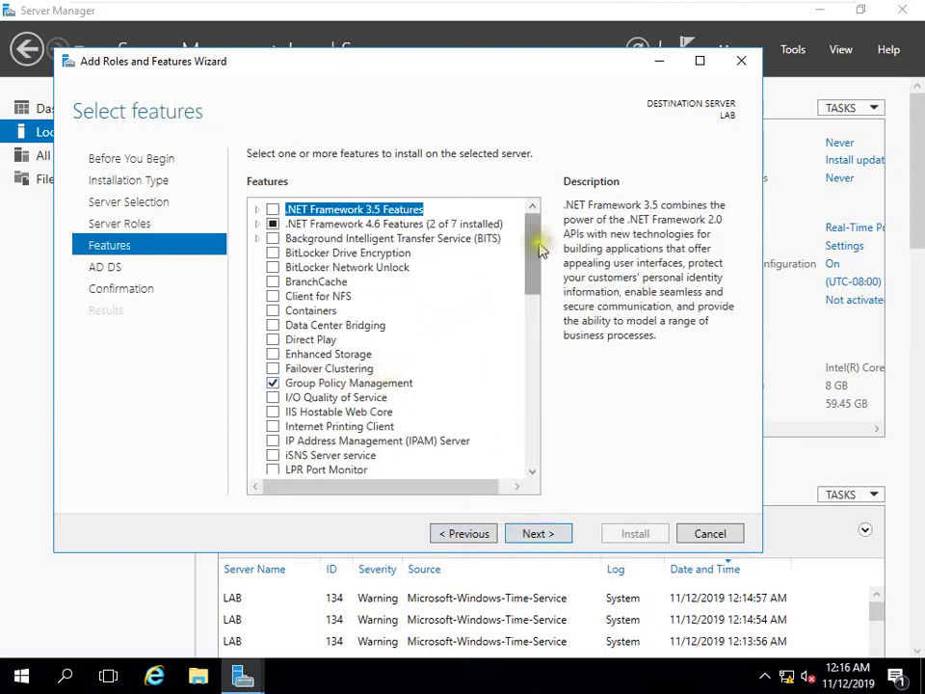
drag(538, 248, 473, 289)
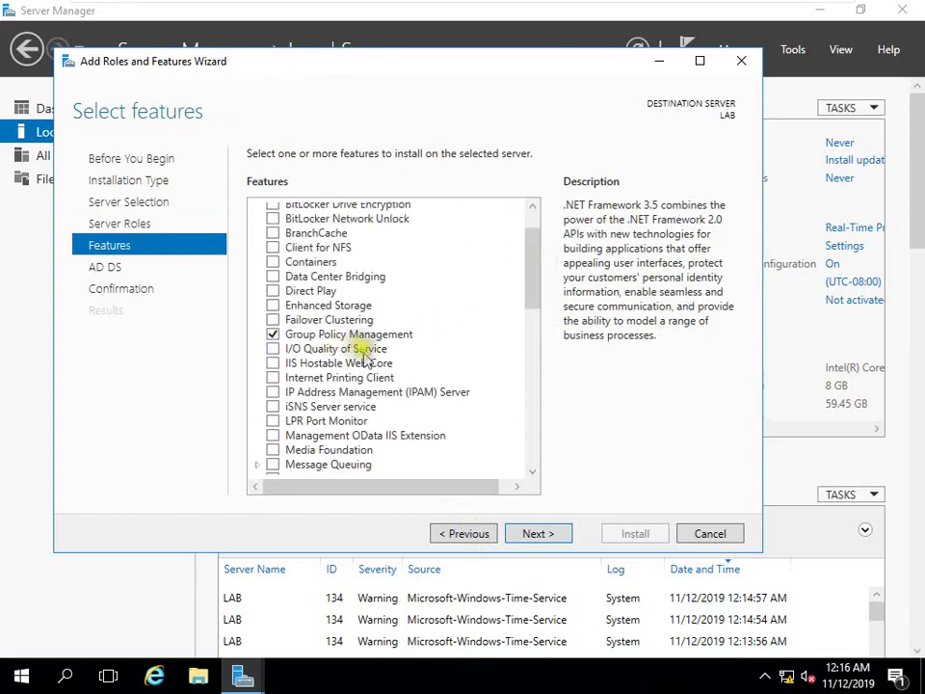
scroll(364, 354, down, 4)
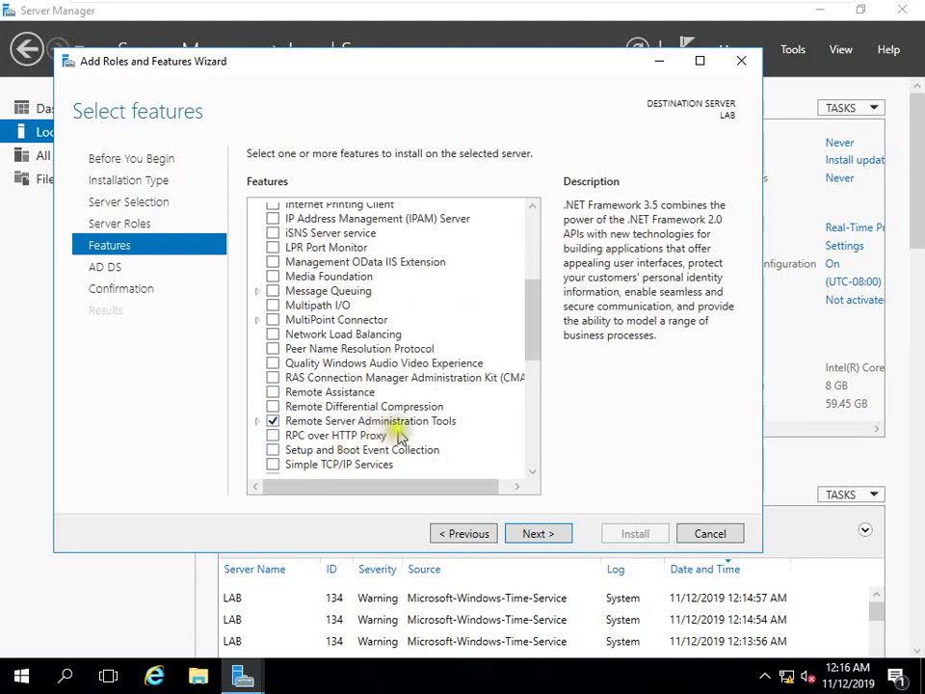
scroll(433, 438, down, 4)
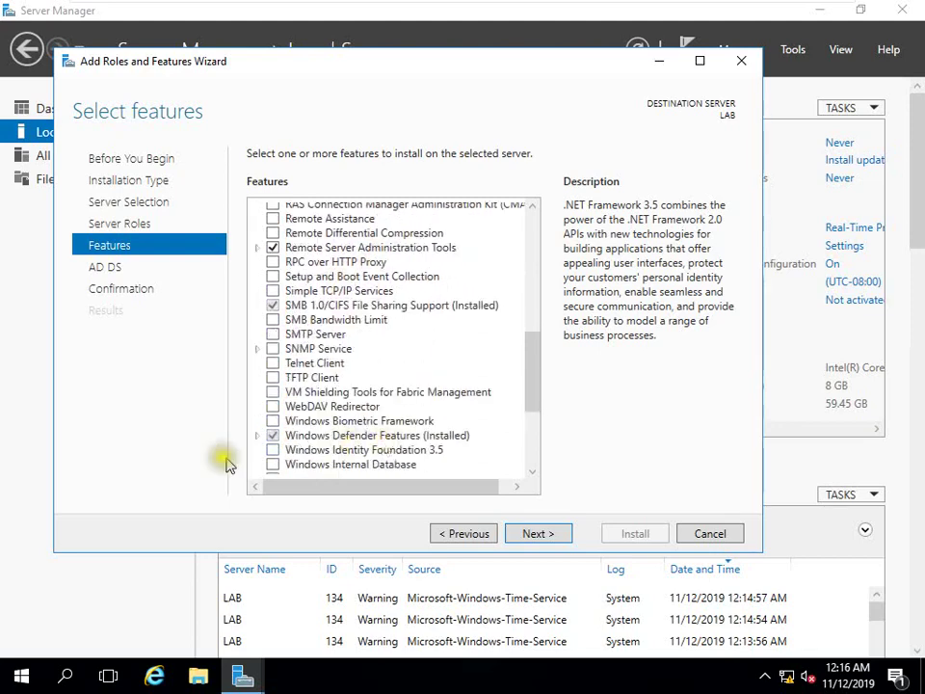
scroll(372, 441, down, 4)
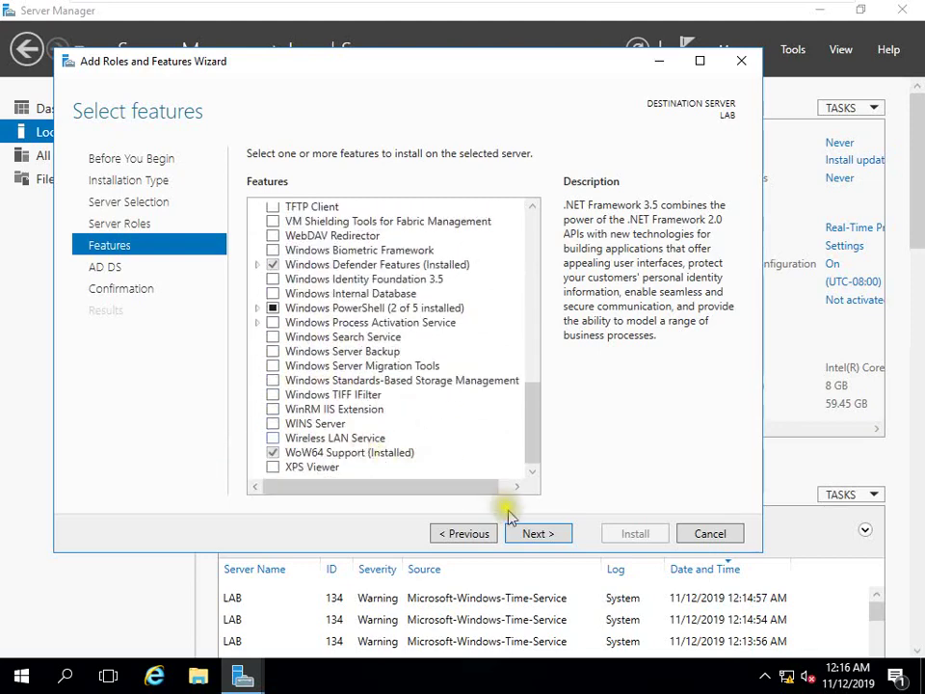
click(528, 532)
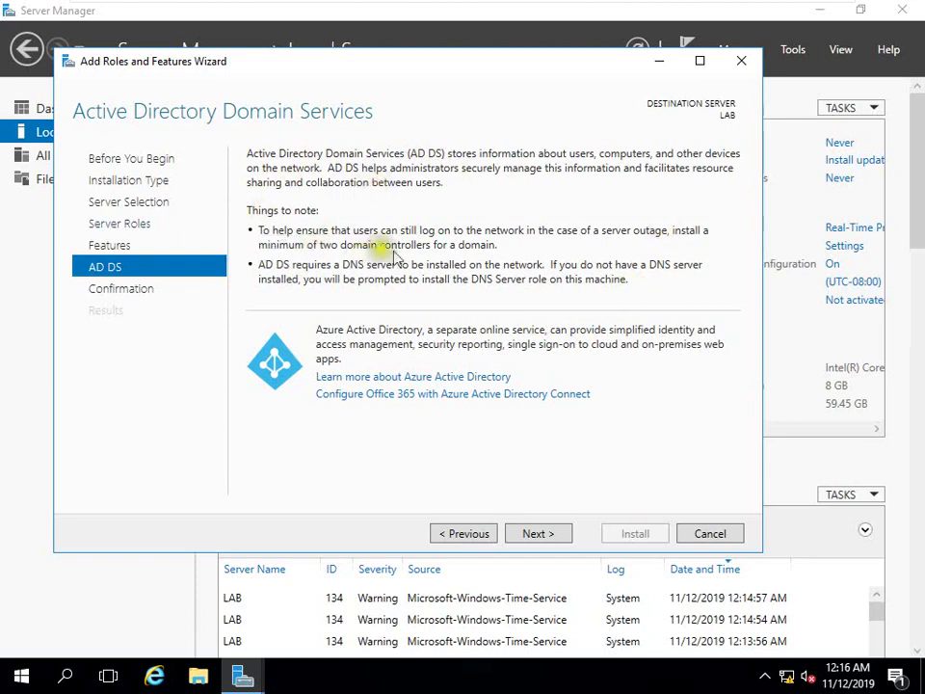
Allow automatic restart of the destination server and start installing AD DS
click(529, 534)
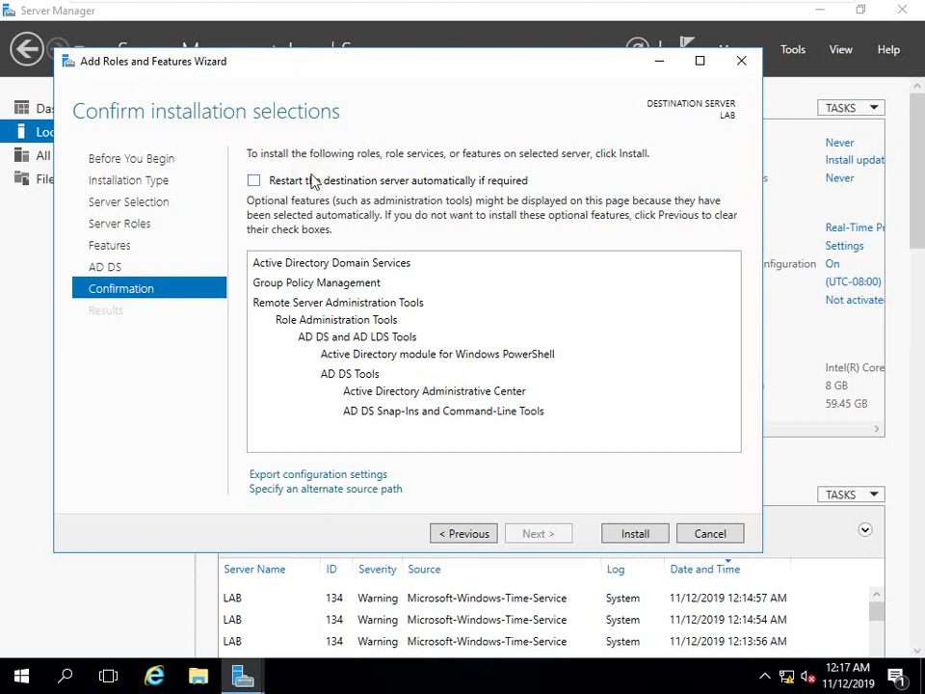
click(307, 183)
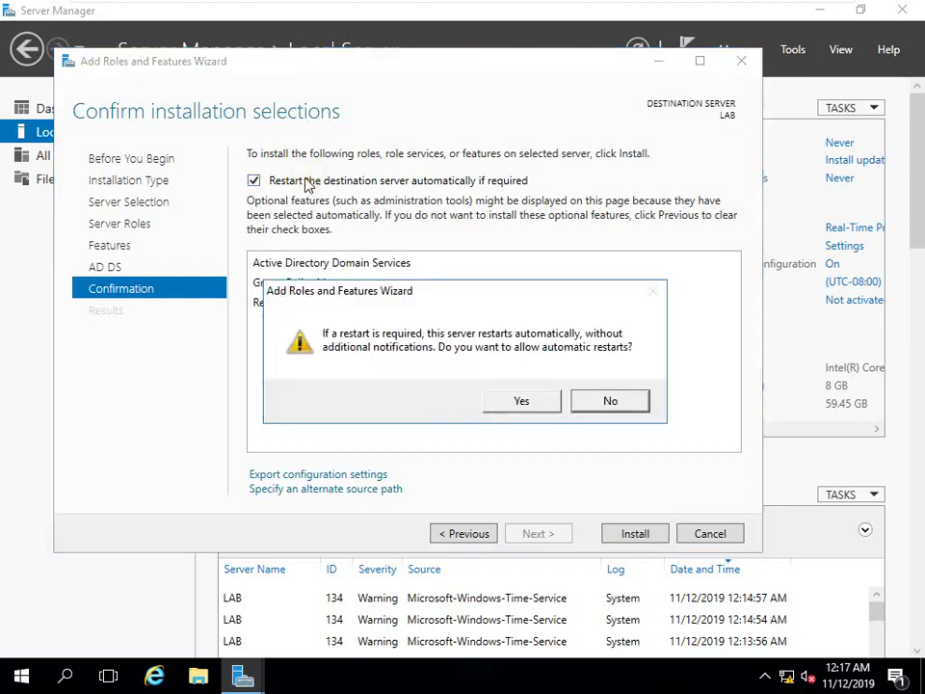
click(535, 395)
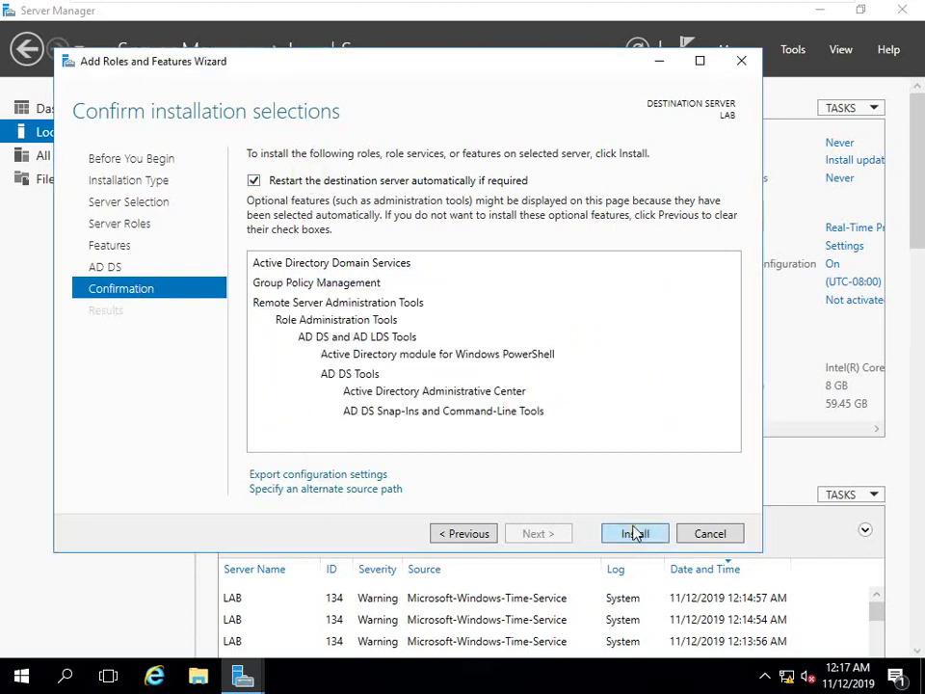
click(633, 531)
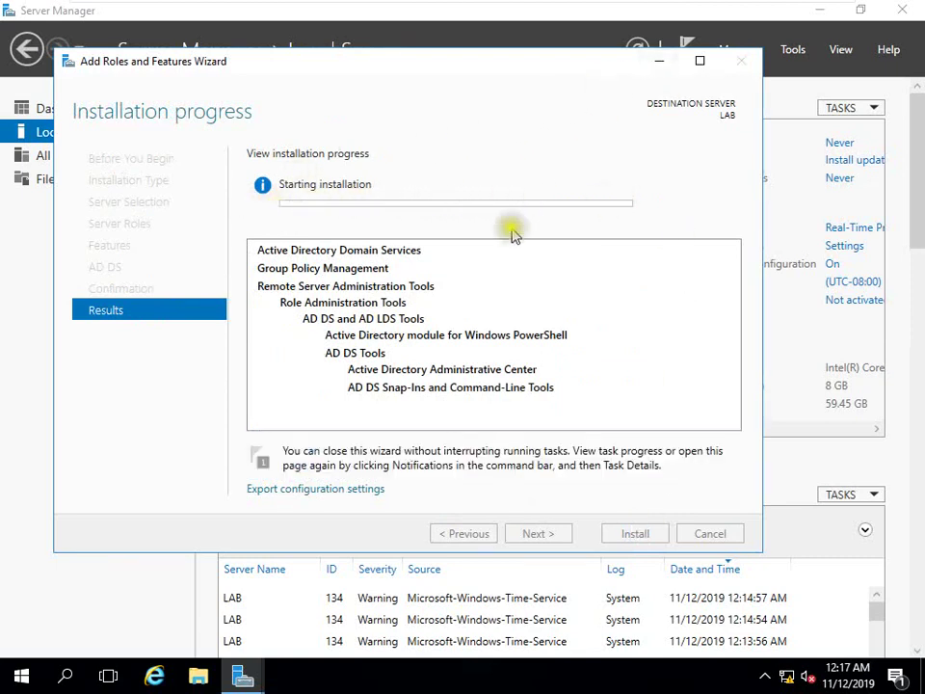
Wait for the AD DS installation to succeed, then close the wizard
mouse_move(587, 19)
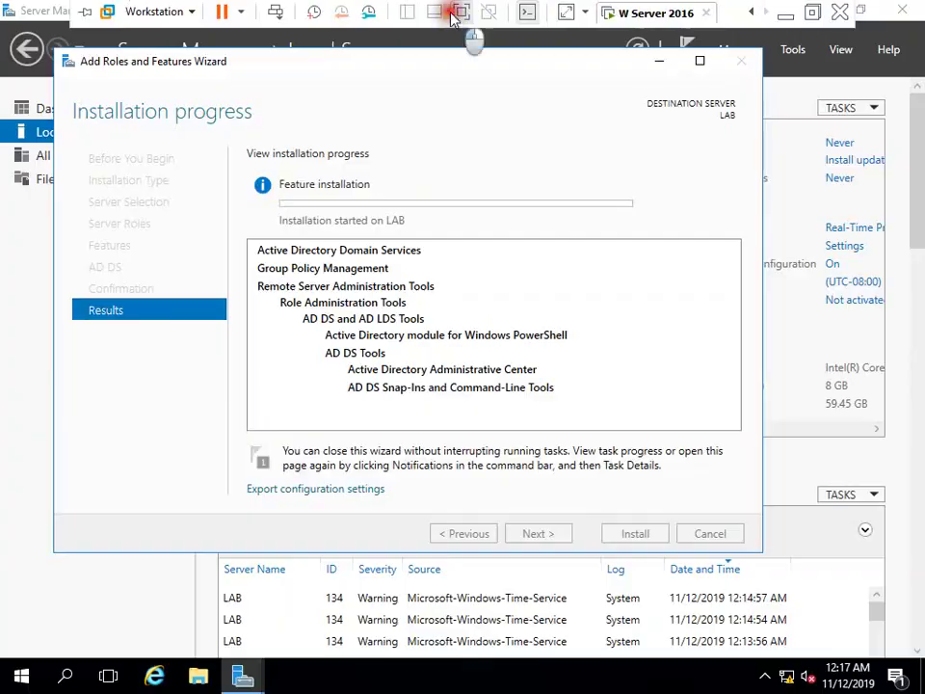
click(459, 13)
drag(465, 135, 417, 114)
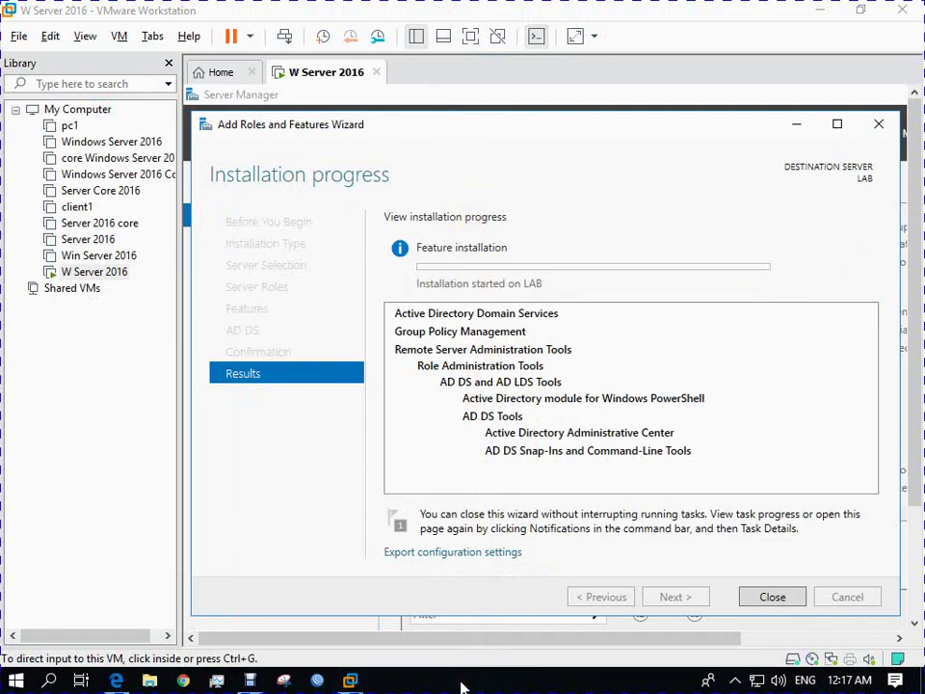
click(470, 36)
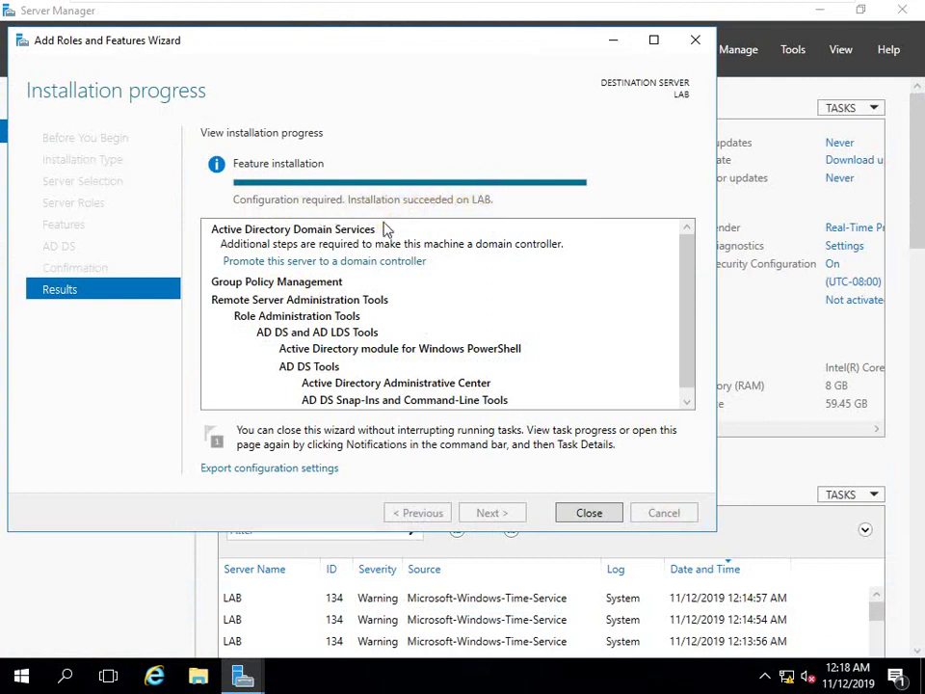
click(588, 511)
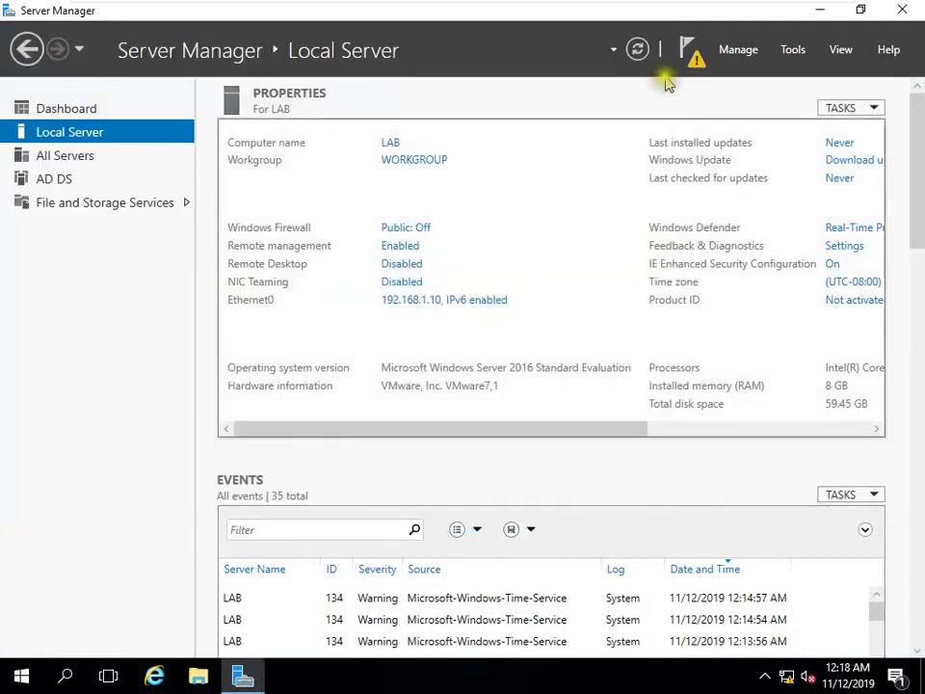
Refresh Server Manager and choose 'Promote this server to a domain controller' from the notifications
click(636, 52)
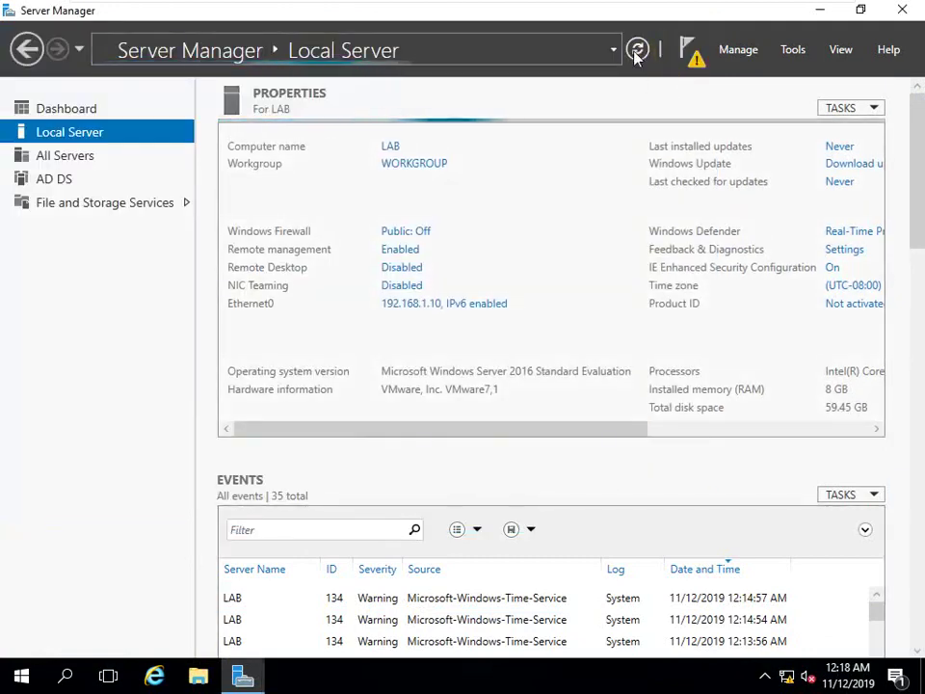
click(688, 44)
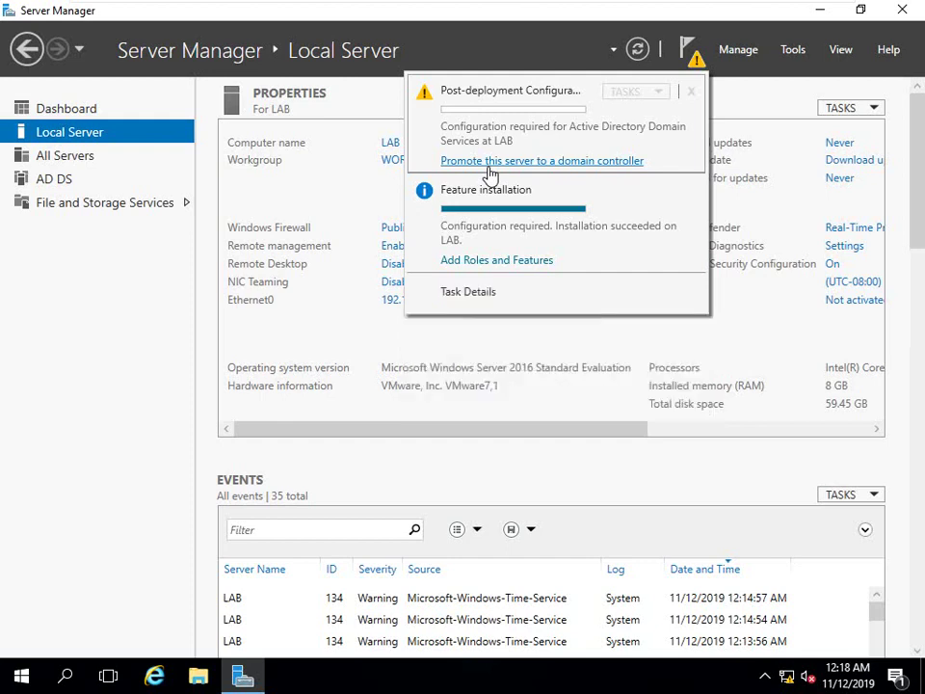
click(492, 162)
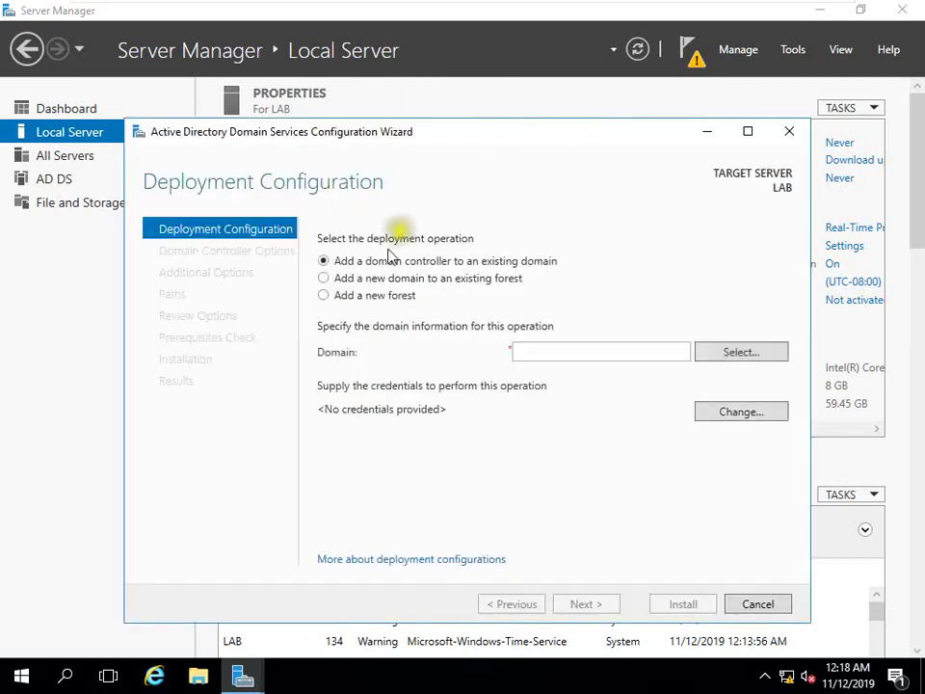
Reposition the wizard and inspect the deployment options and domain type list without changing them
drag(408, 129, 381, 108)
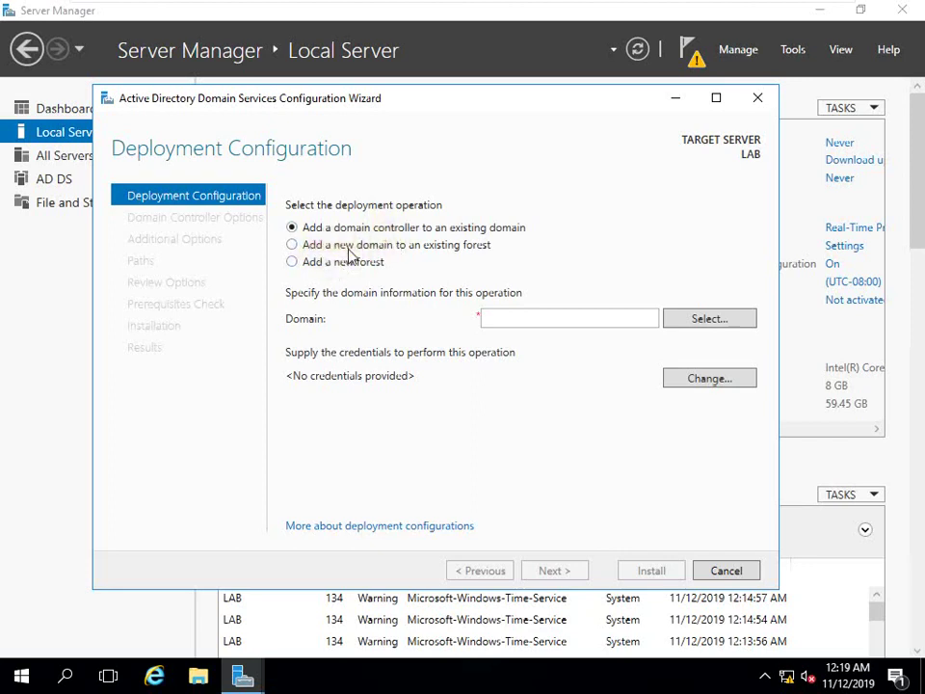
click(353, 248)
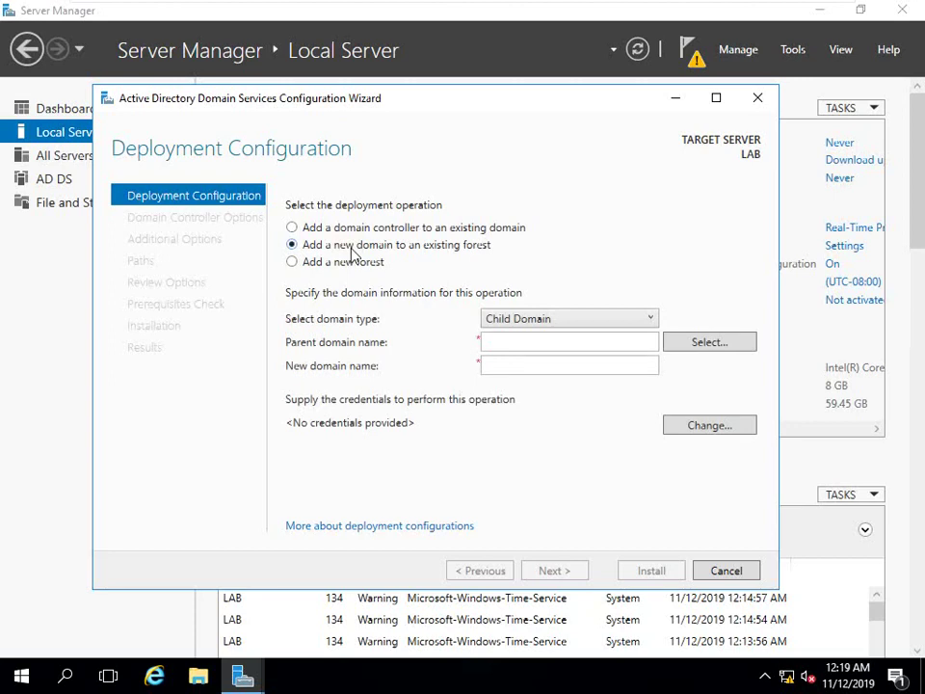
click(498, 277)
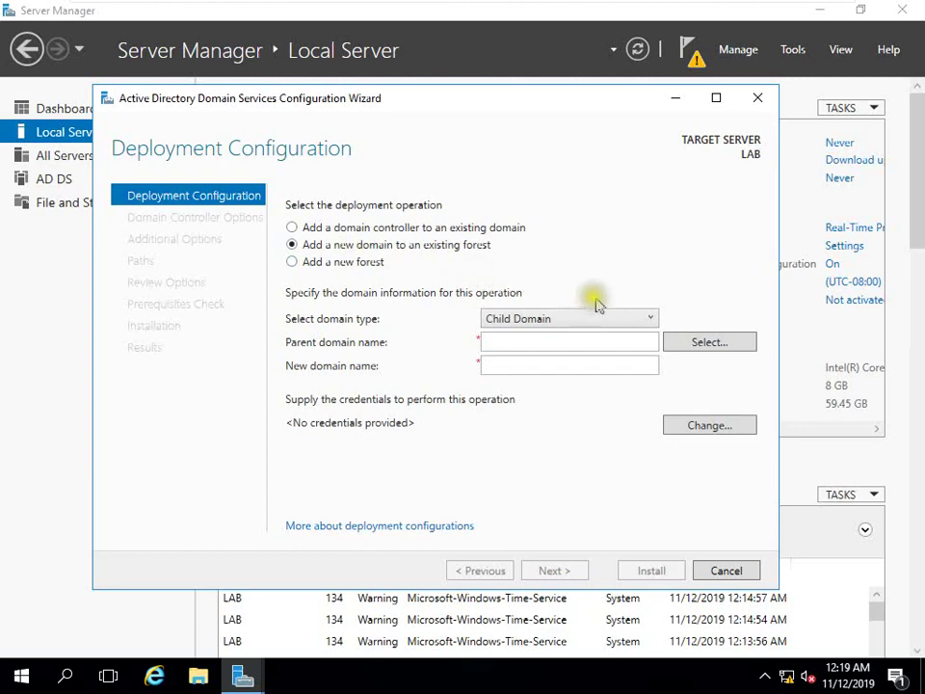
click(646, 323)
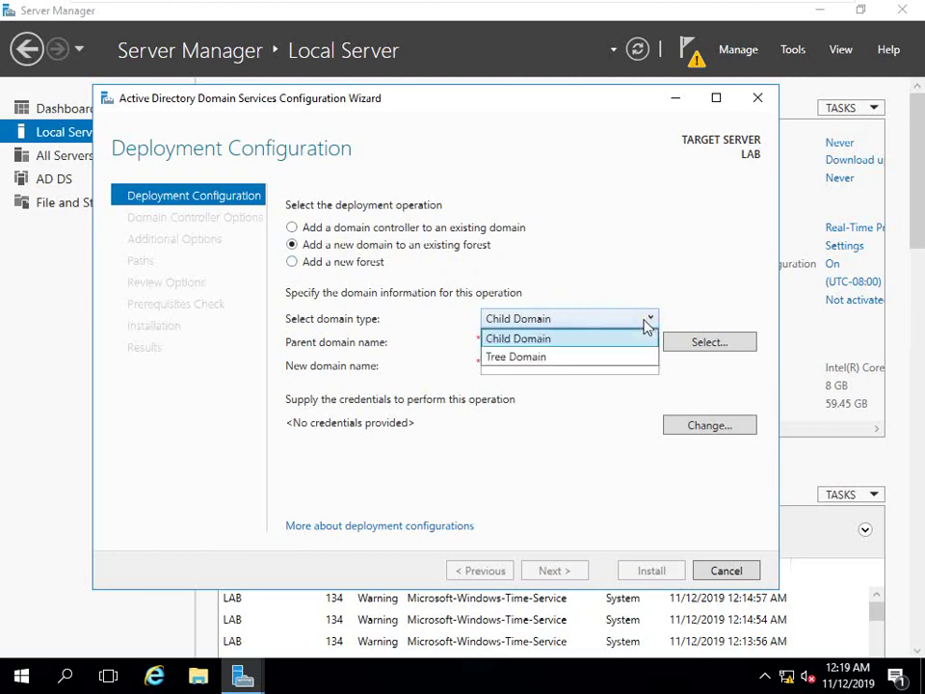
click(426, 244)
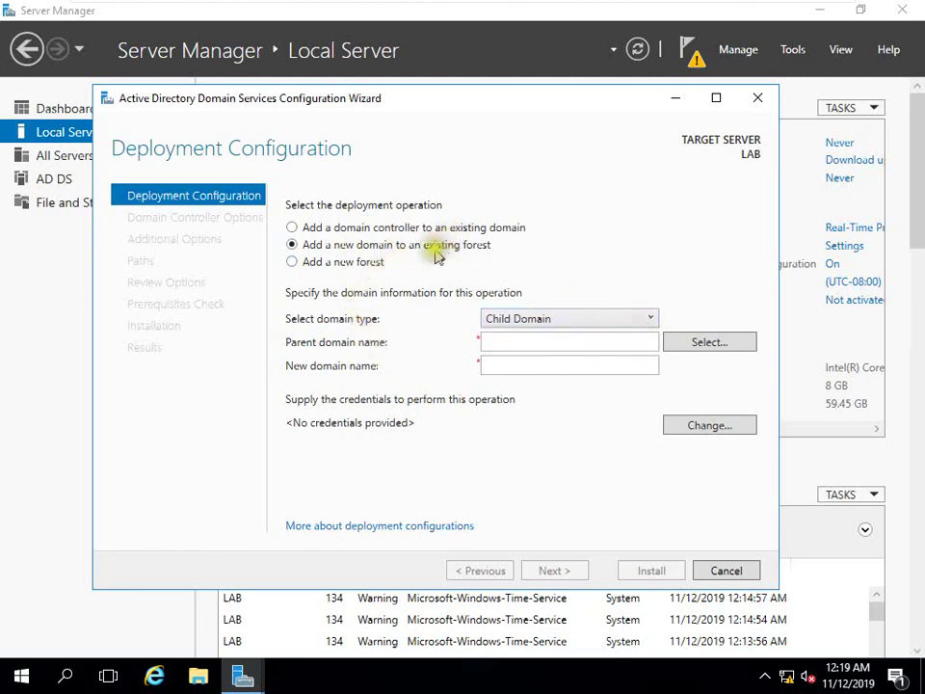
Choose 'Add a new forest' with root domain name macro.com and continue
click(361, 266)
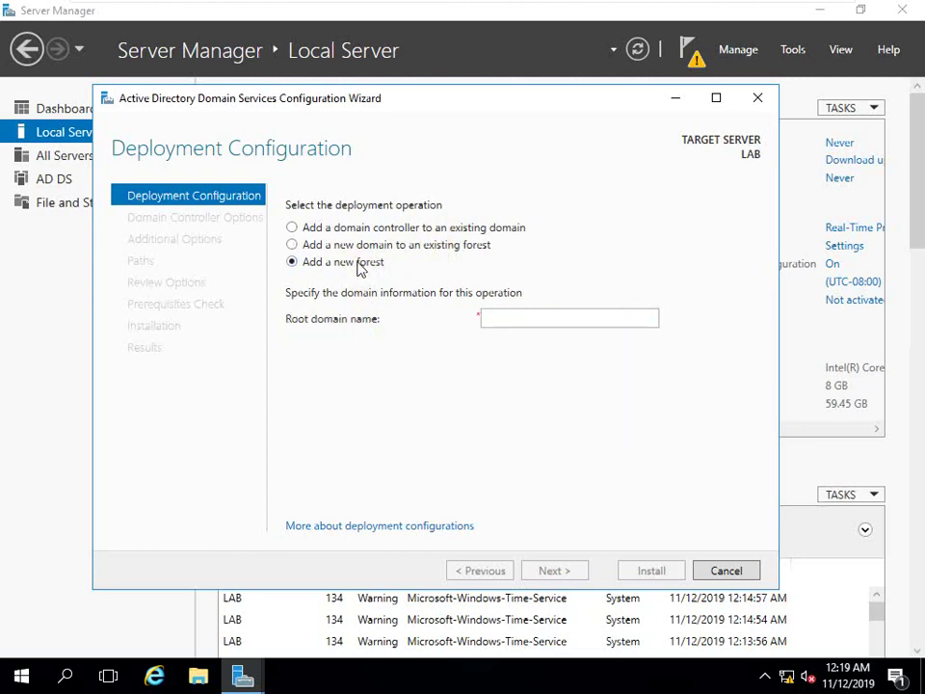
click(480, 318)
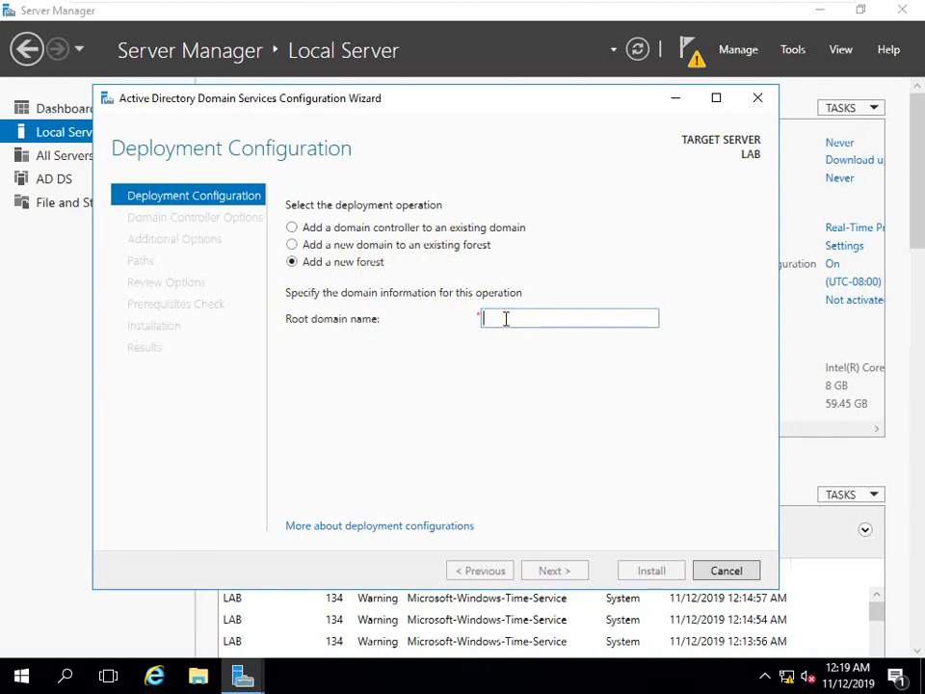
text(macro.com)
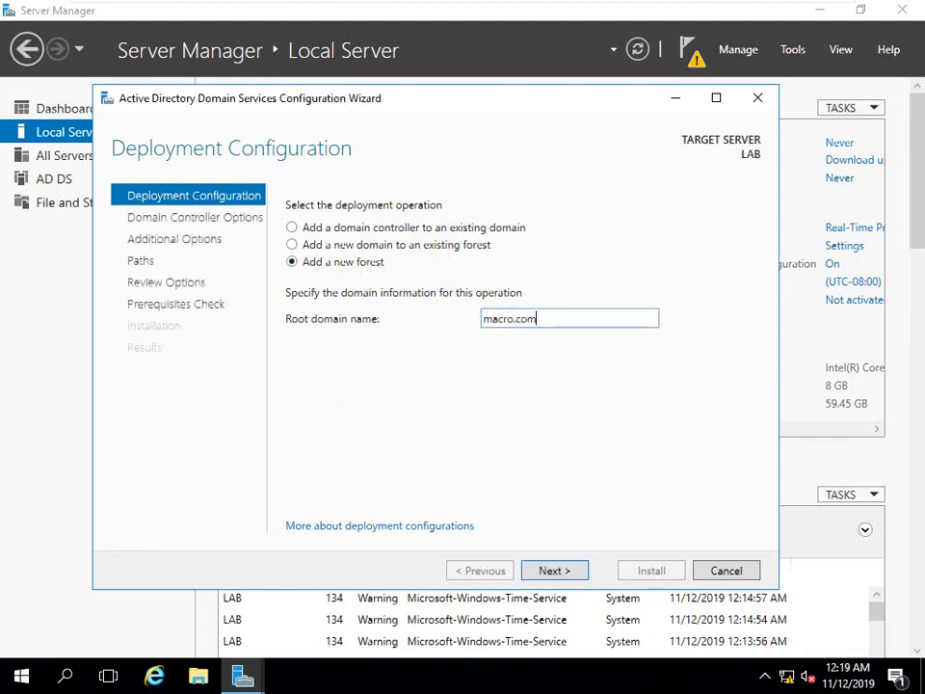
click(535, 573)
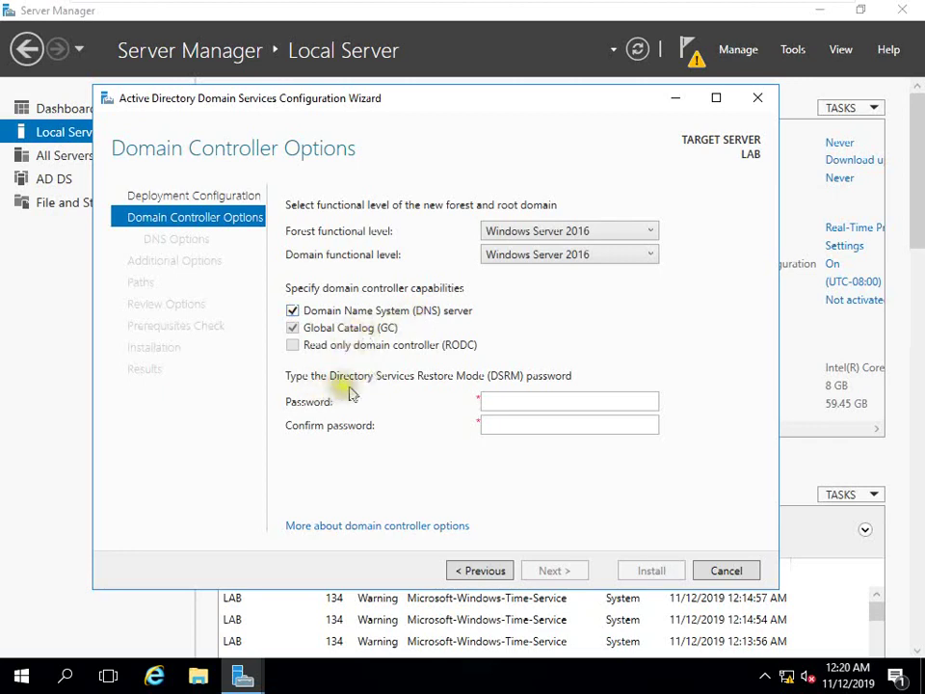
Enter and confirm the Directory Services Restore Mode password, then continue to DNS Options
click(510, 399)
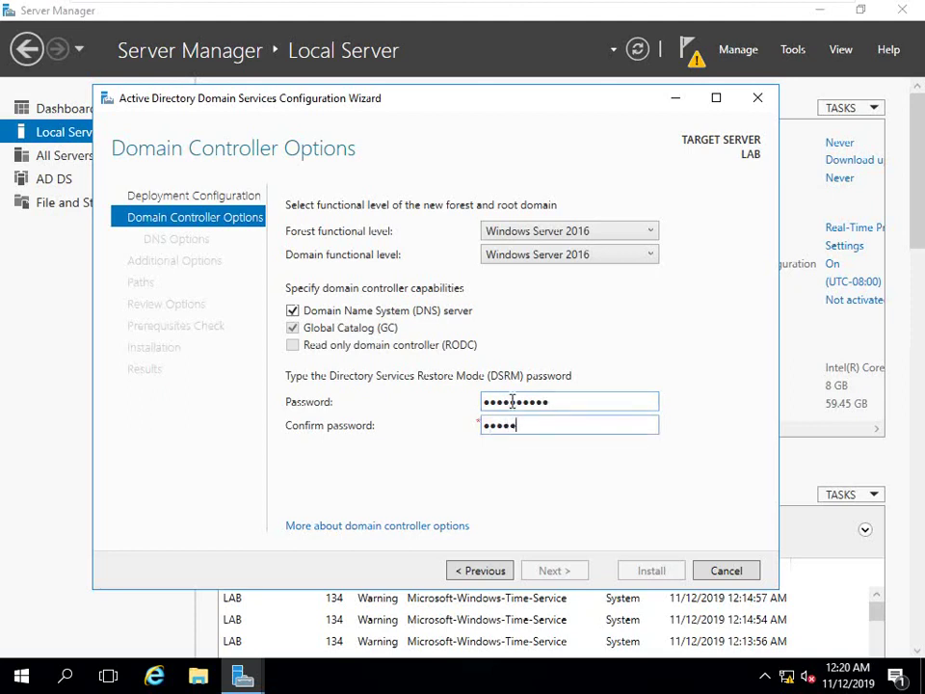
text(1)
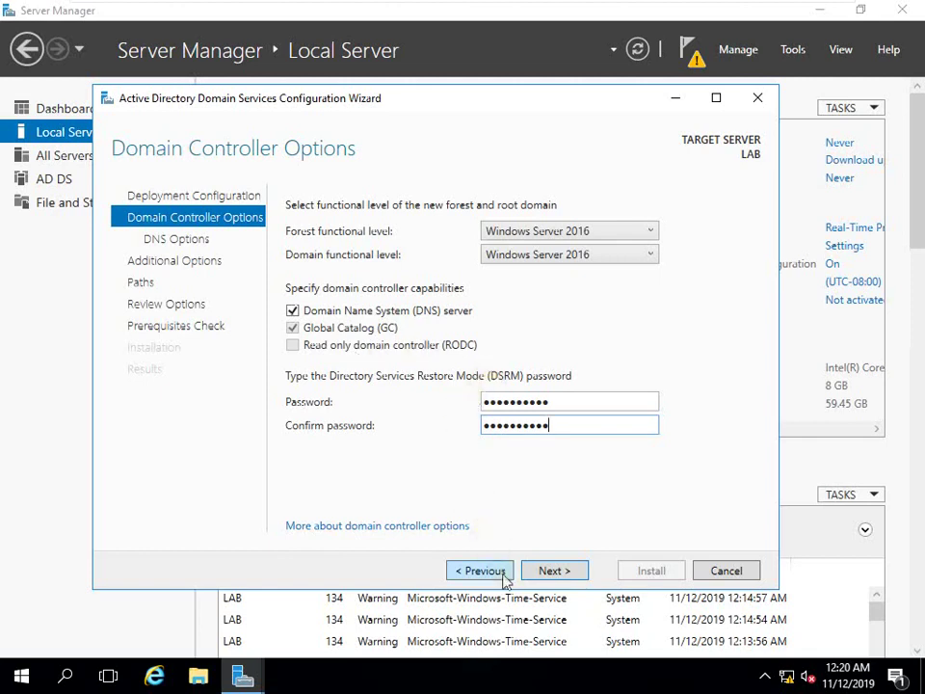
click(532, 571)
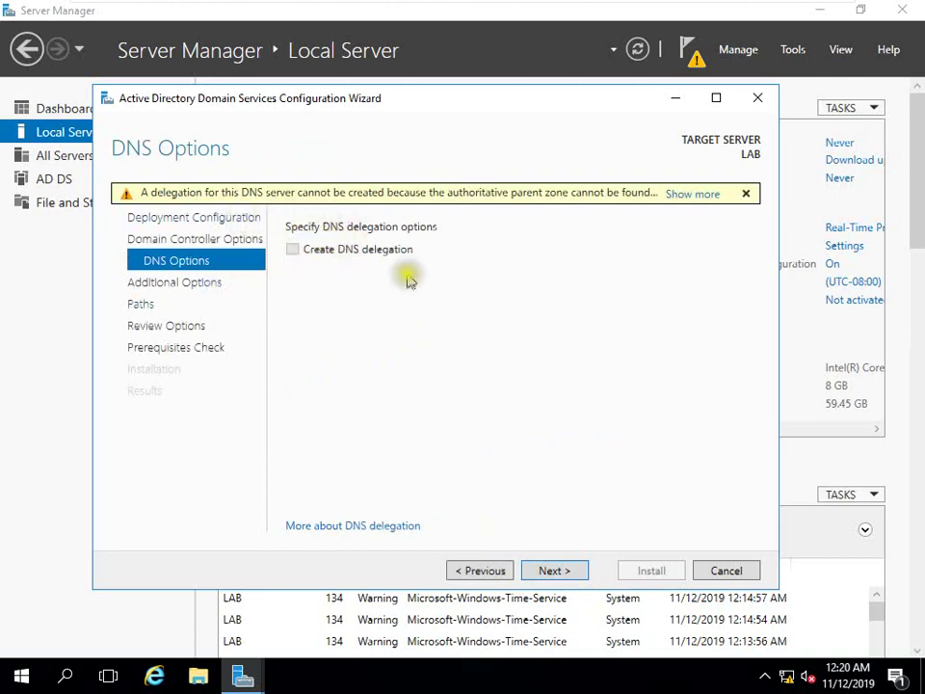
Pass DNS Options, accept NetBIOS name MACRO, and reach the Paths page in windowed view
click(540, 573)
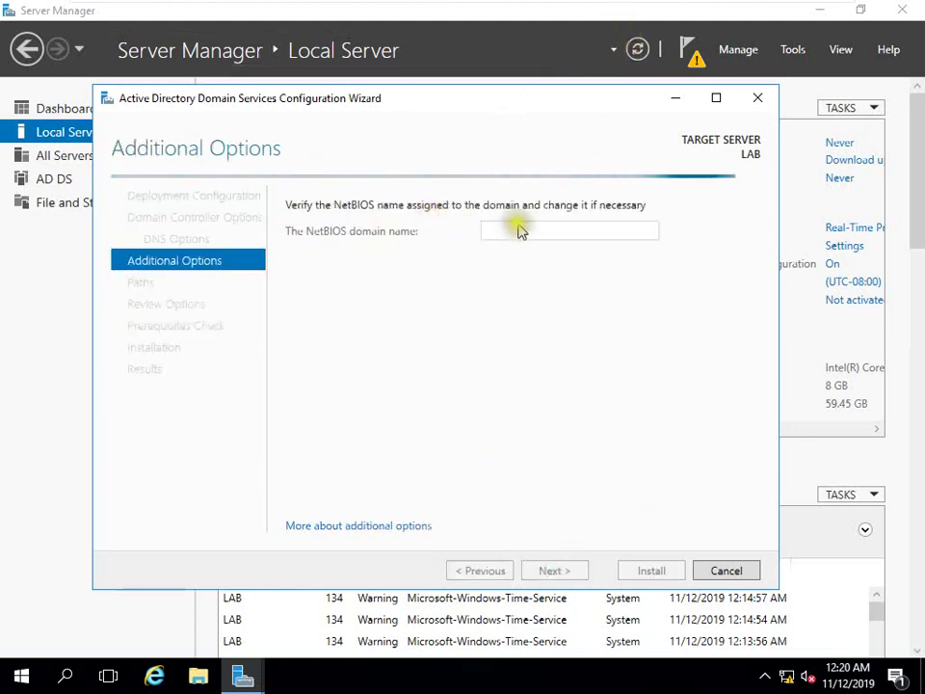
mouse_move(554, 8)
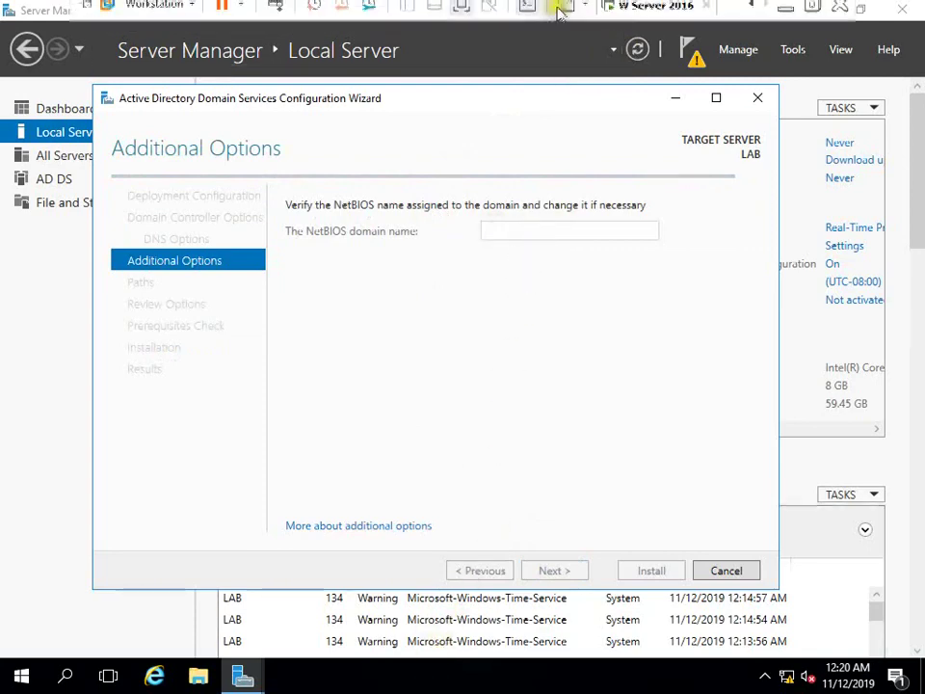
click(460, 11)
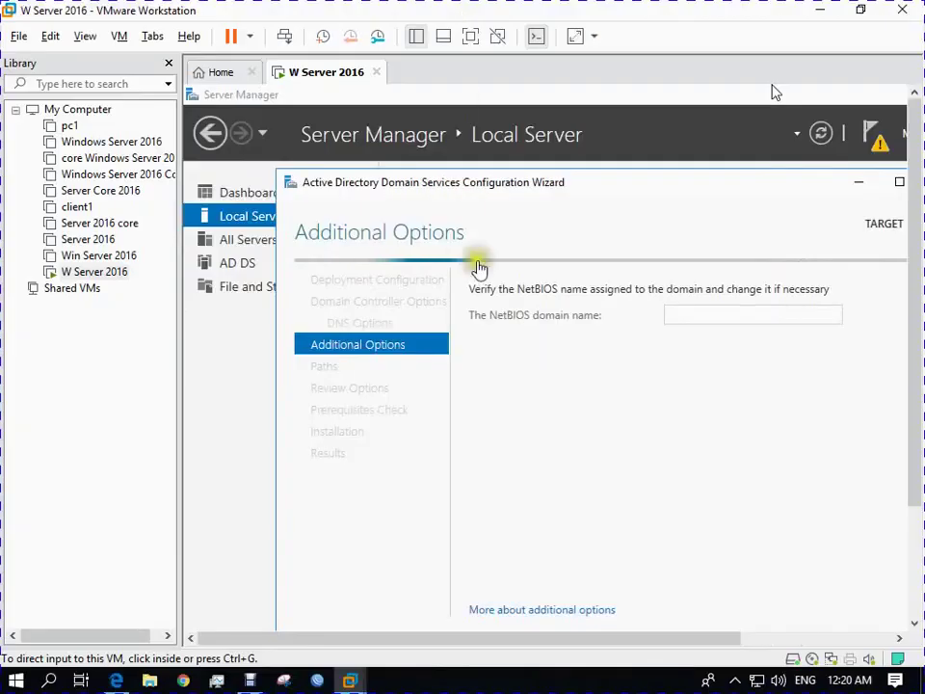
click(438, 192)
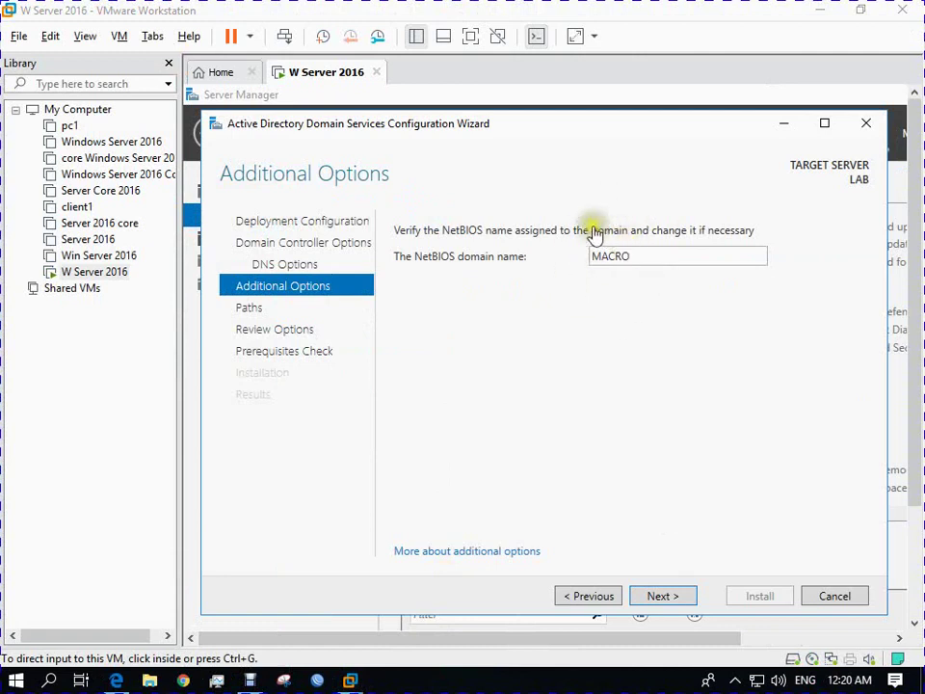
click(659, 597)
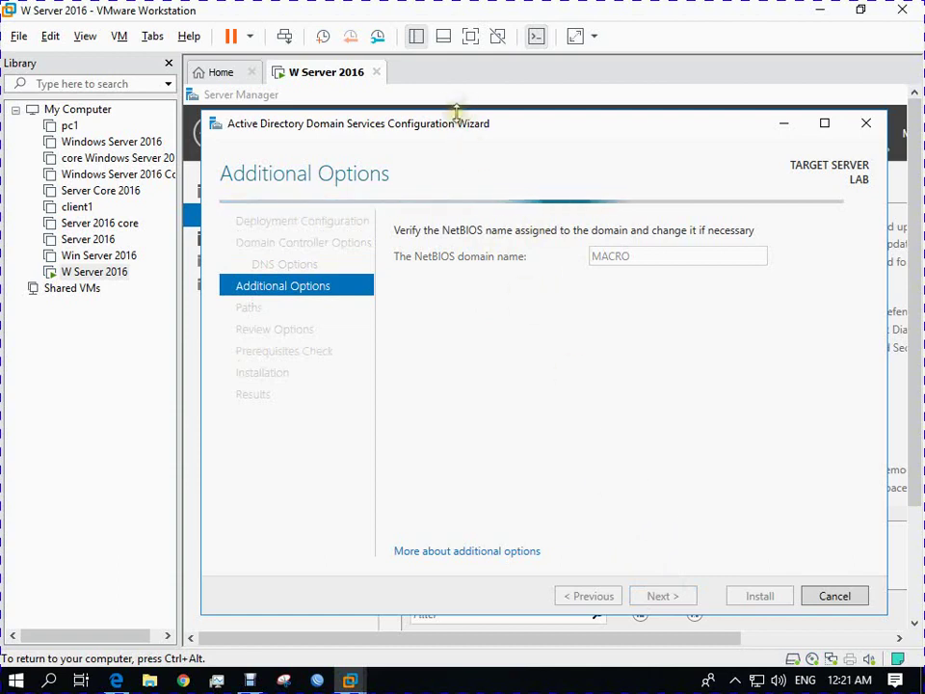
drag(459, 126, 442, 103)
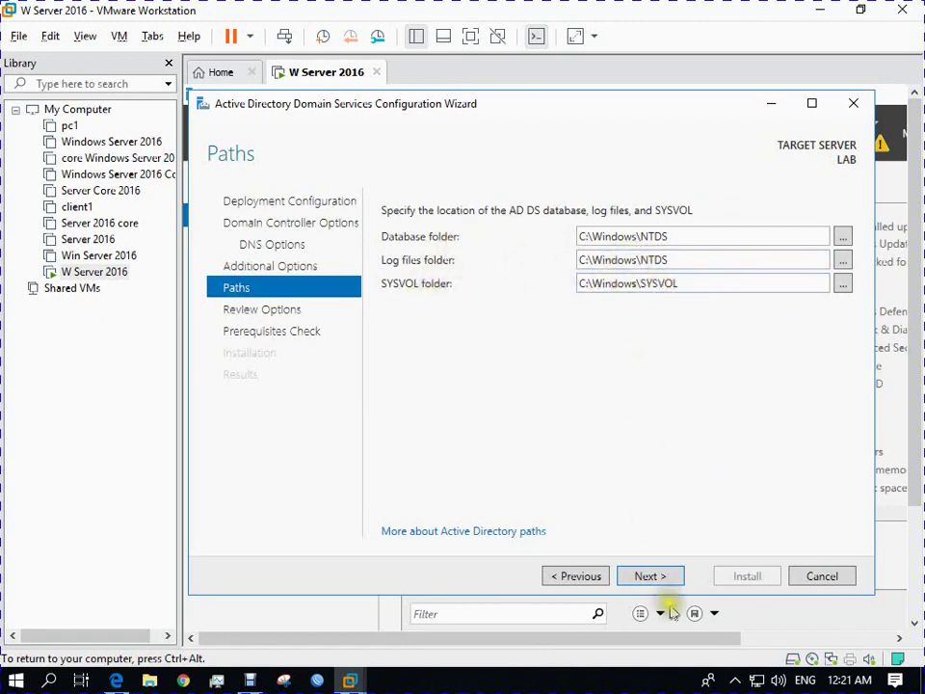
Keep the default NTDS and SYSVOL paths, review the PowerShell deployment script, and run prerequisites check
click(650, 576)
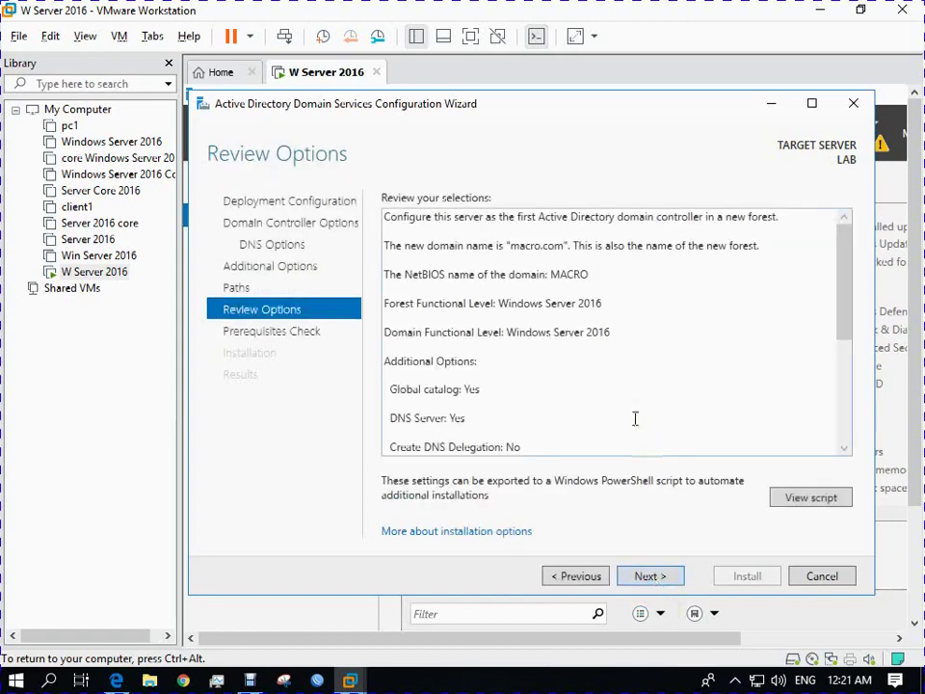
click(790, 498)
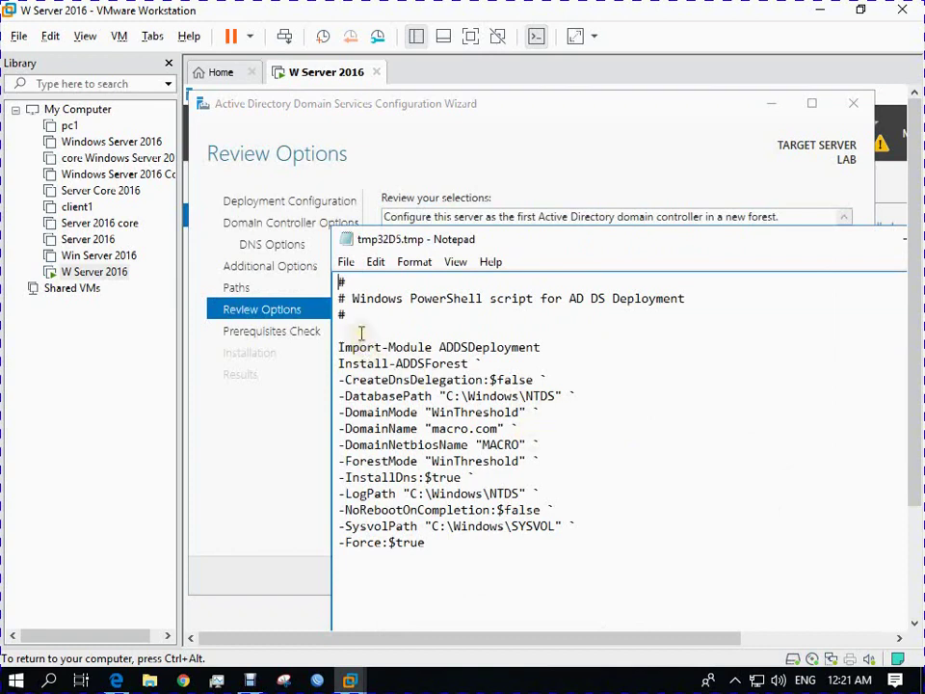
drag(558, 248, 447, 141)
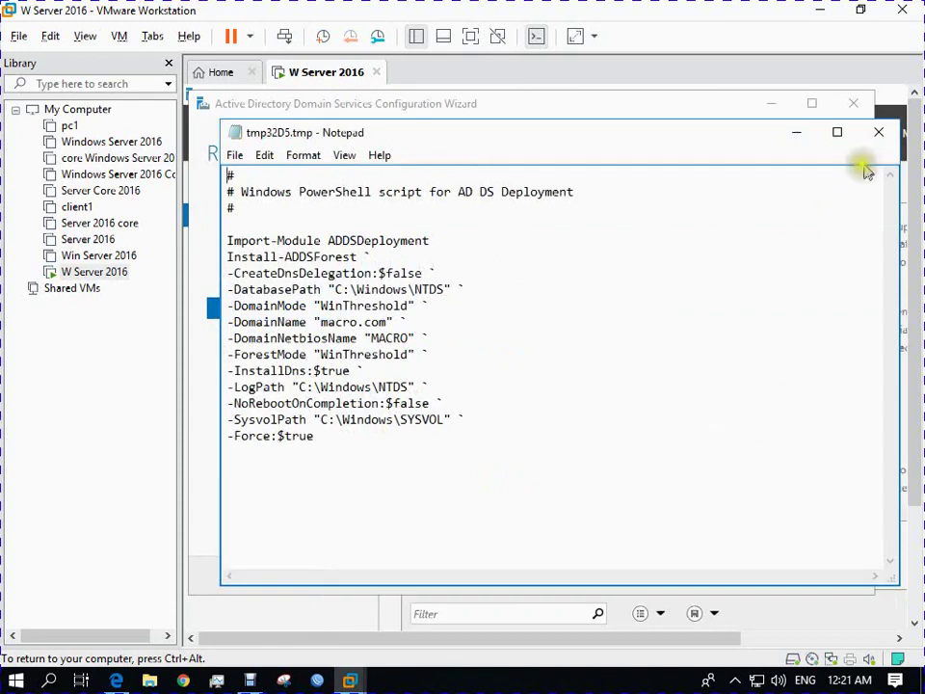
click(876, 134)
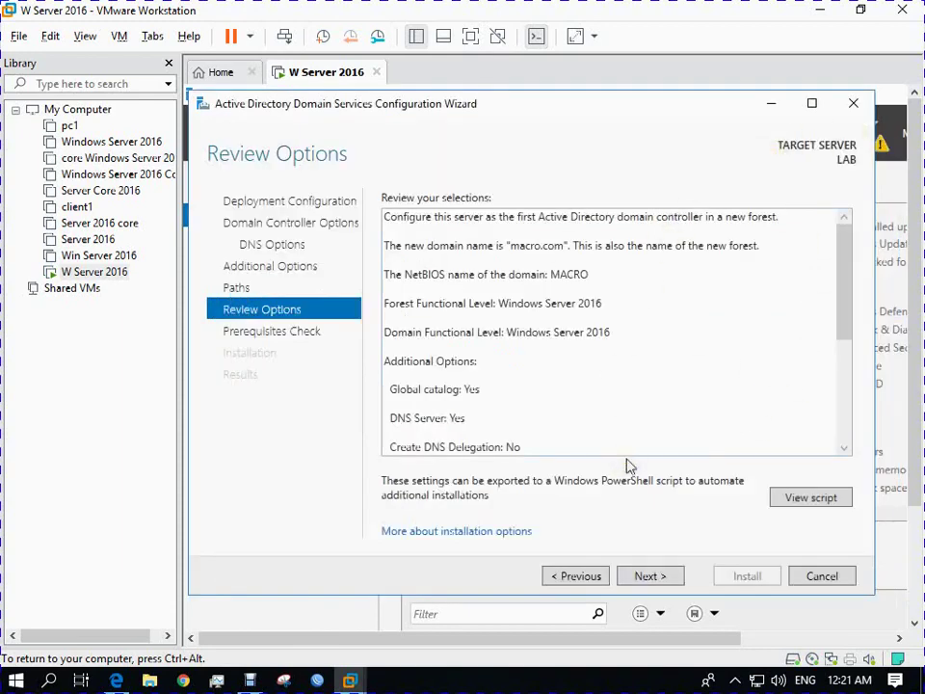
click(646, 575)
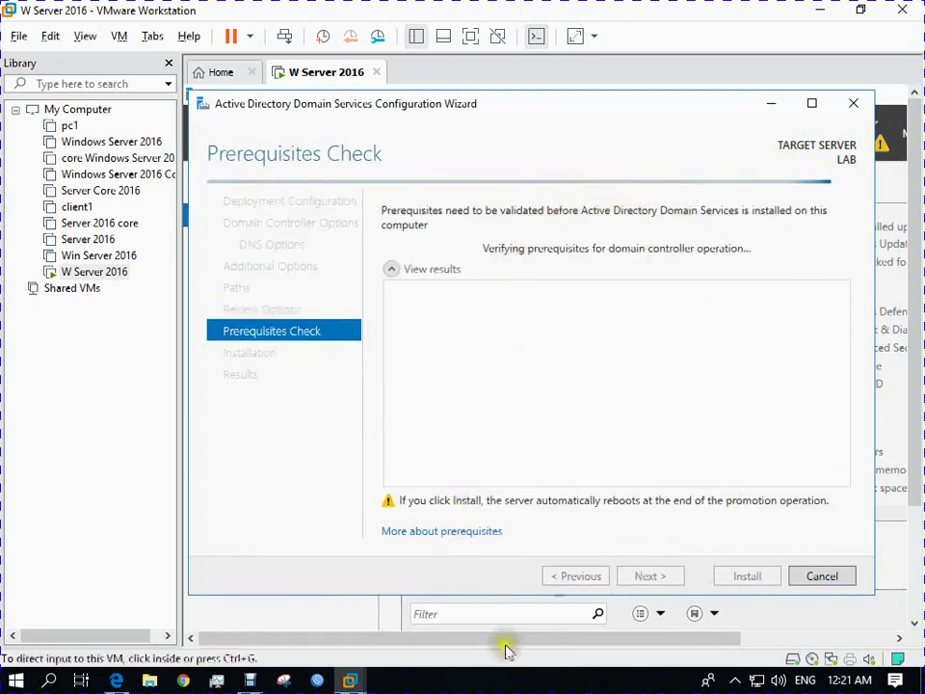
Start the installation after prerequisite checks pass, promoting LAB to a domain controller
click(469, 682)
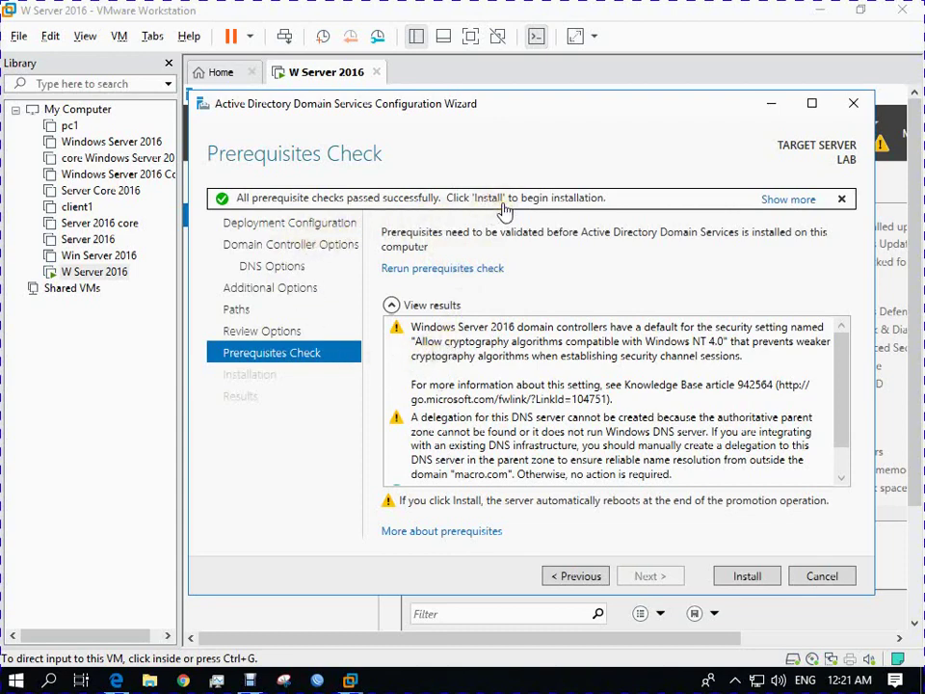
click(735, 576)
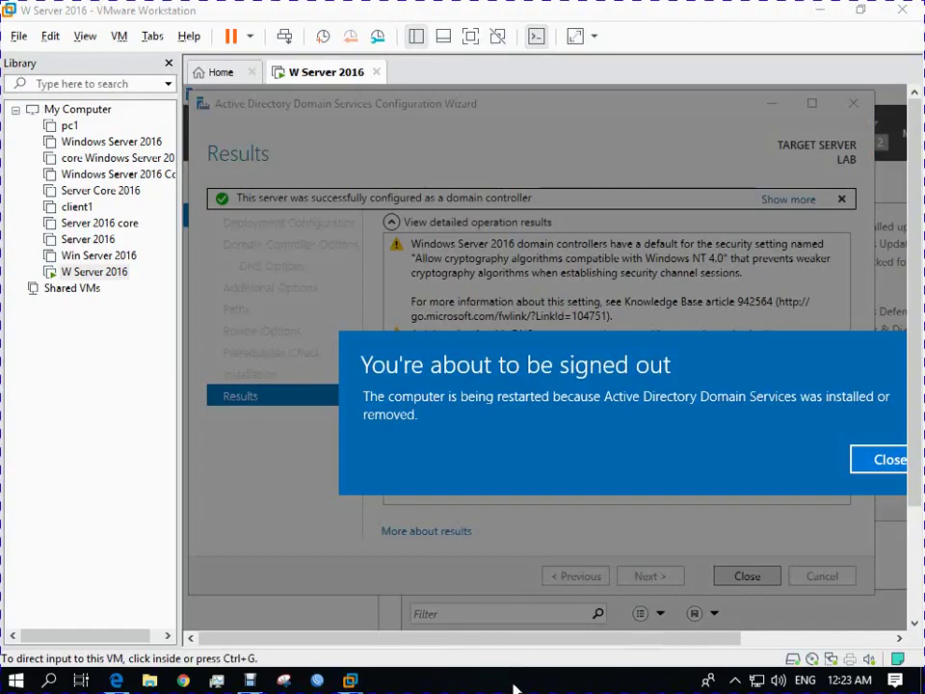
Dismiss the sign-out notice and return the virtual machine to windowed view
click(470, 37)
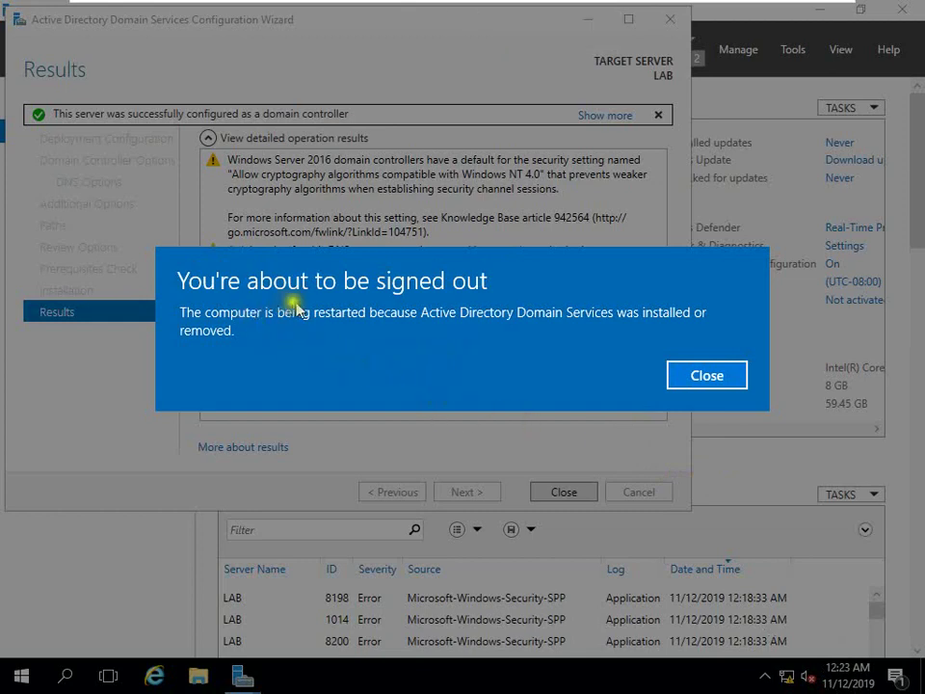
click(688, 374)
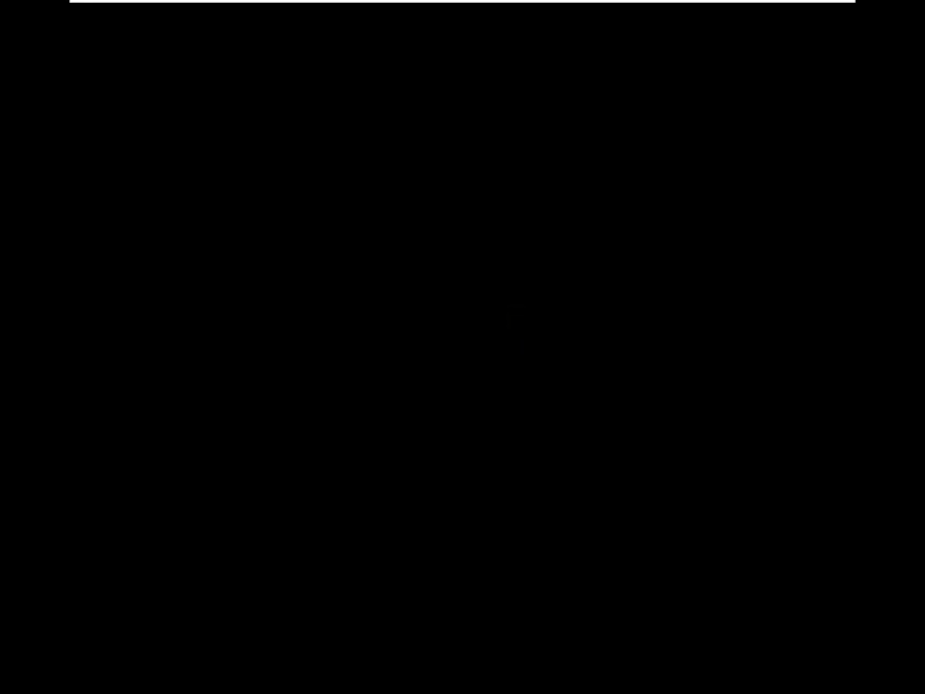
mouse_move(561, 8)
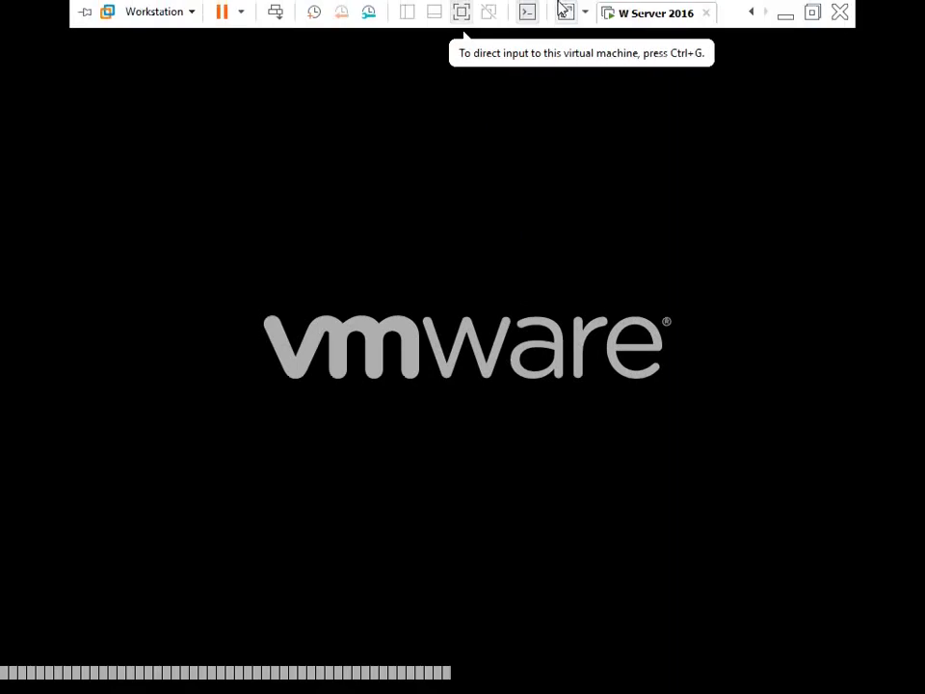
click(463, 13)
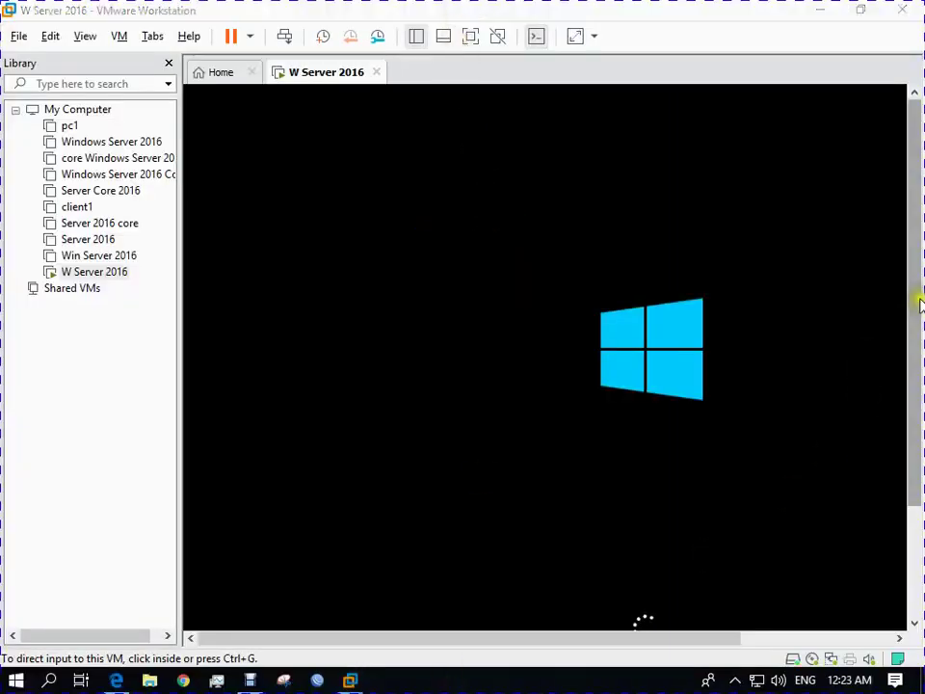
Wait while the server restarts and reaches the applying computer settings screen
drag(916, 300, 908, 384)
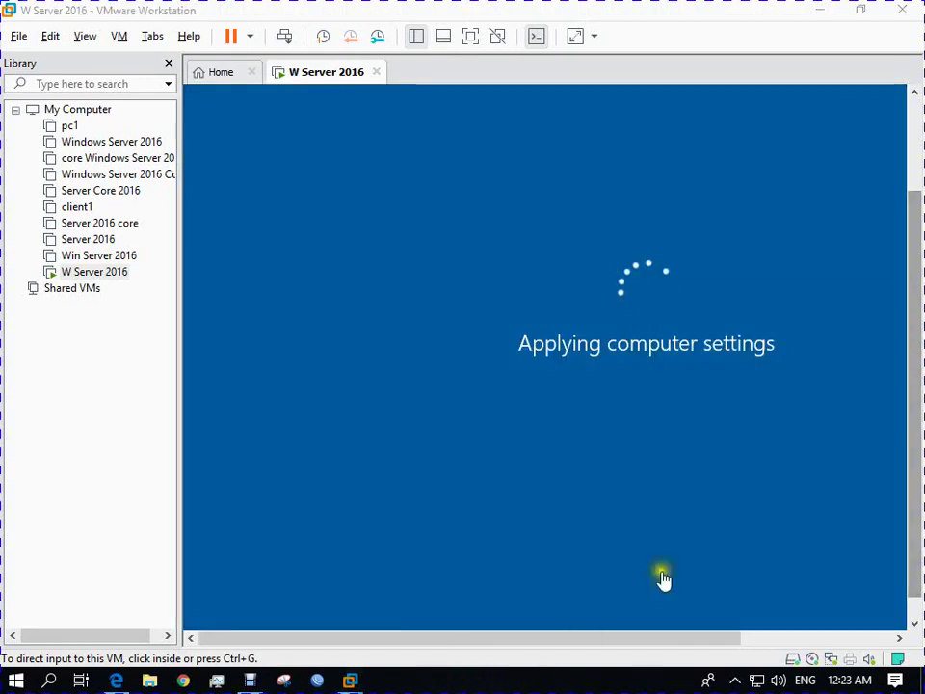
drag(910, 243, 912, 212)
drag(718, 639, 614, 690)
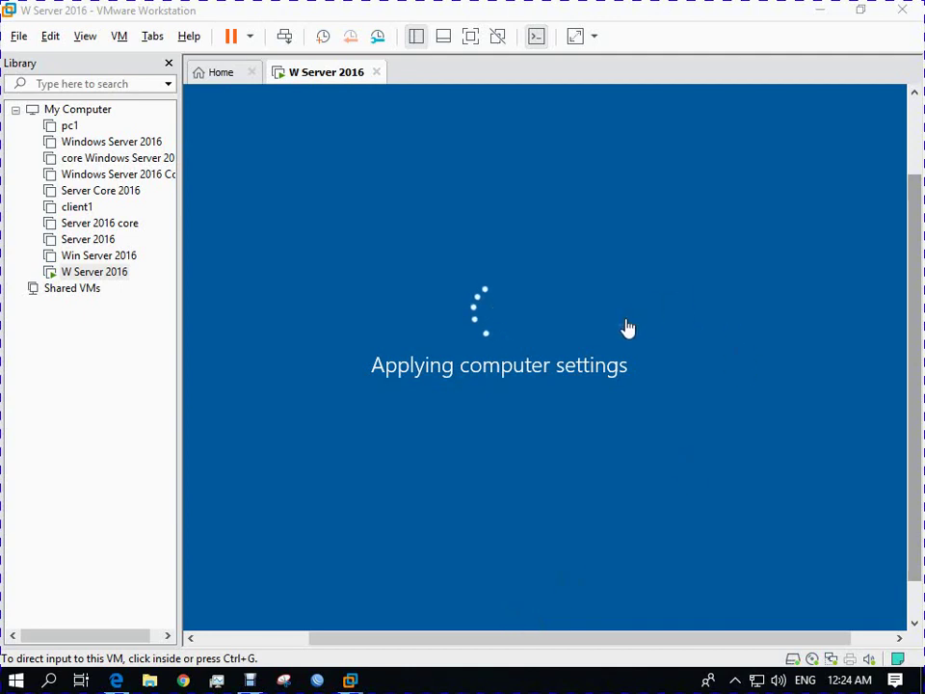
click(553, 370)
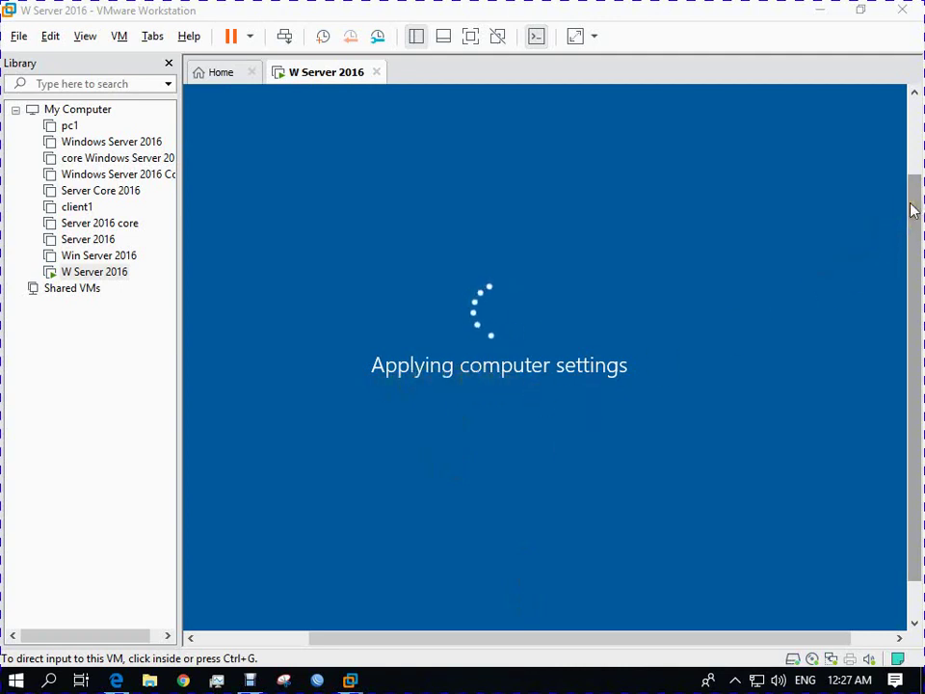
mouse_move(913, 210)
mouse_down()
mouse_move(913, 135)
mouse_move(910, 232)
mouse_up()
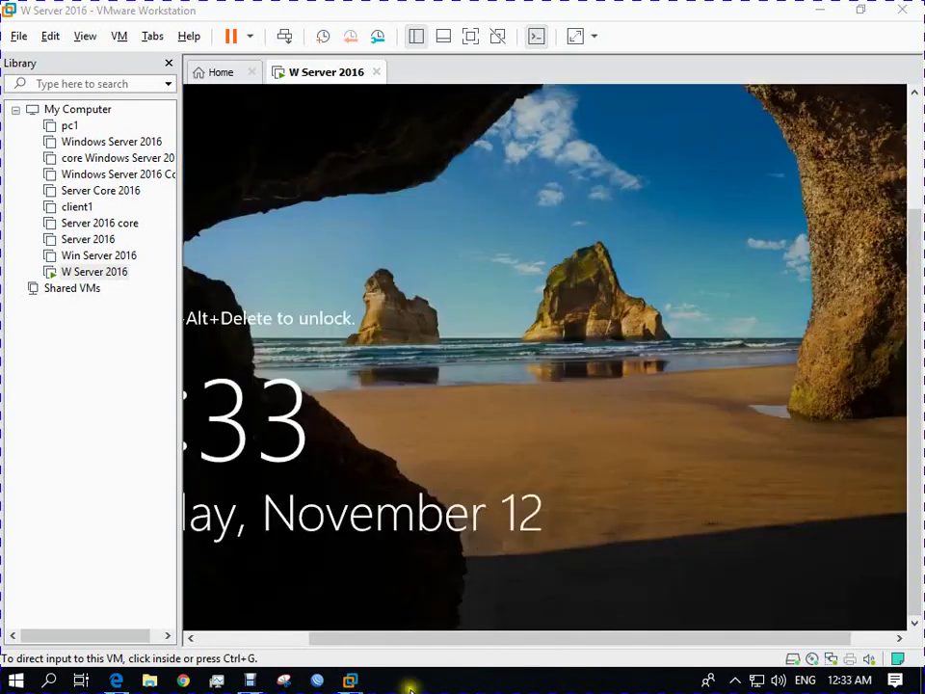
Sign in as MACRO\Administrator with the account password in full-screen view
click(754, 416)
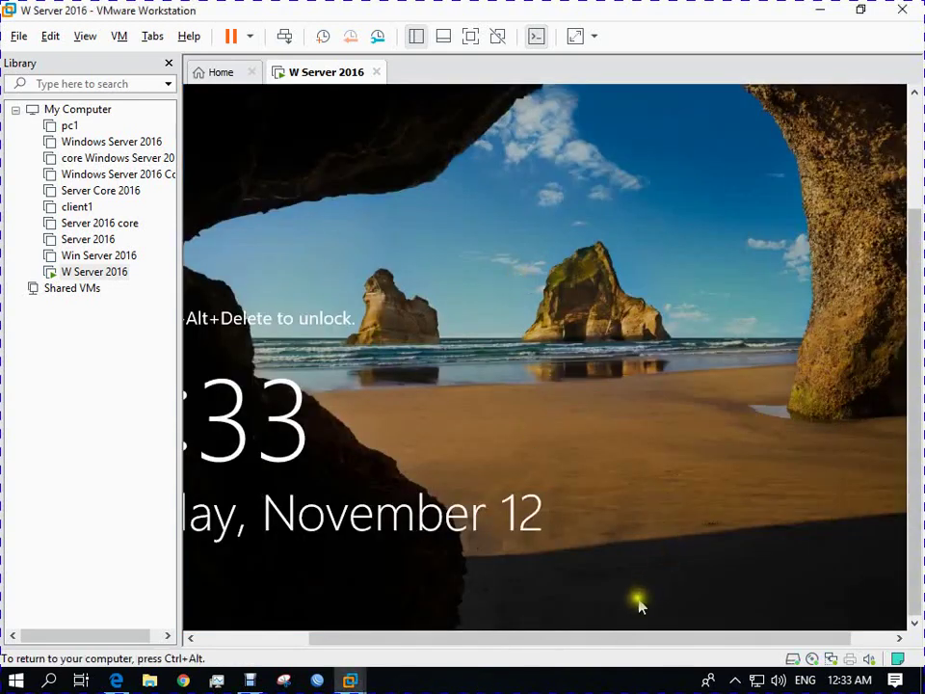
drag(618, 638, 512, 638)
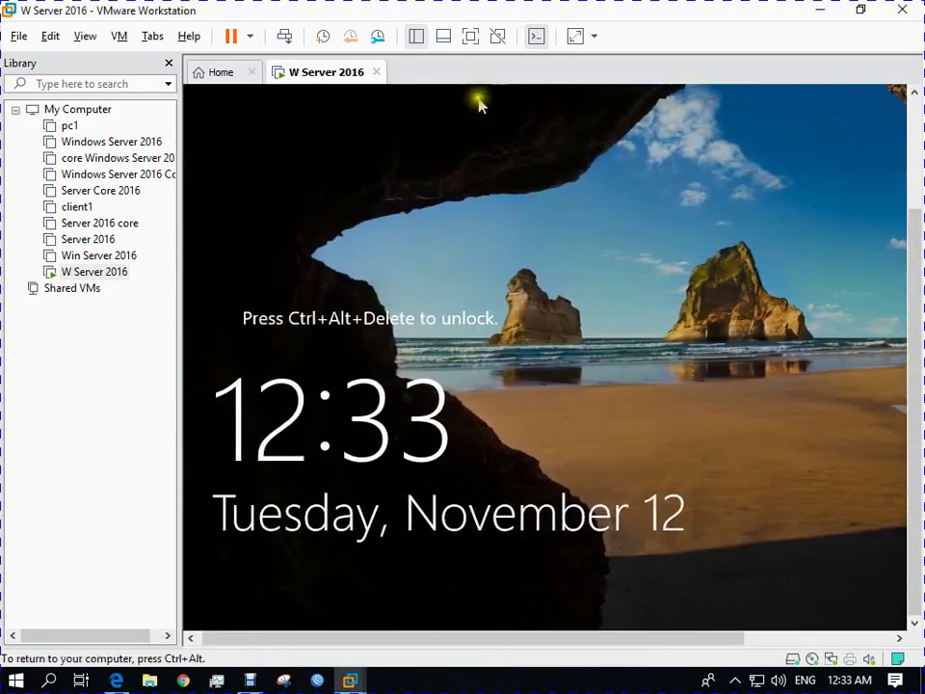
click(471, 35)
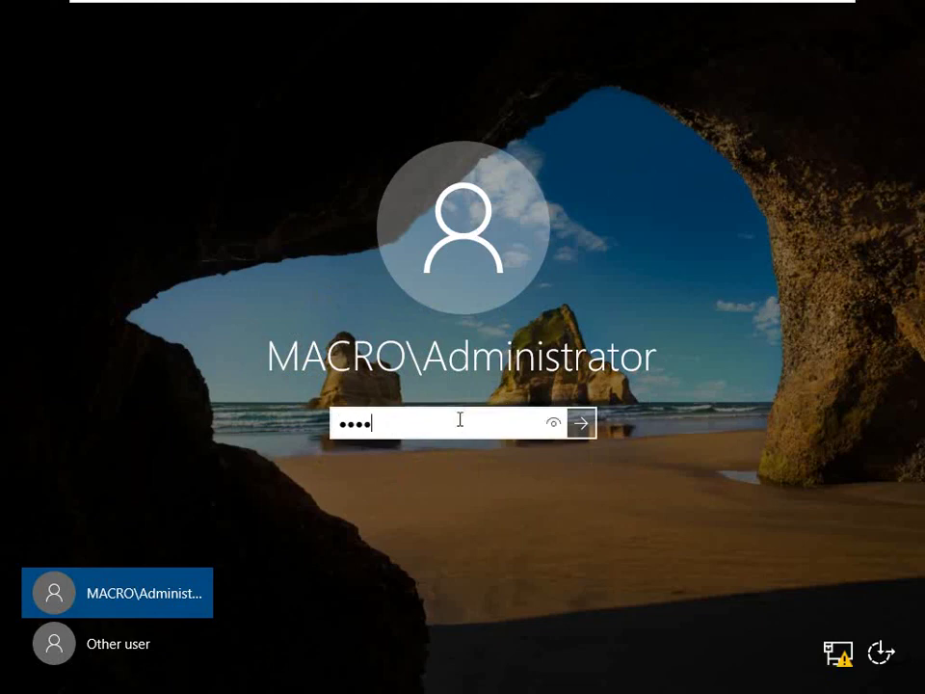
key(Return)
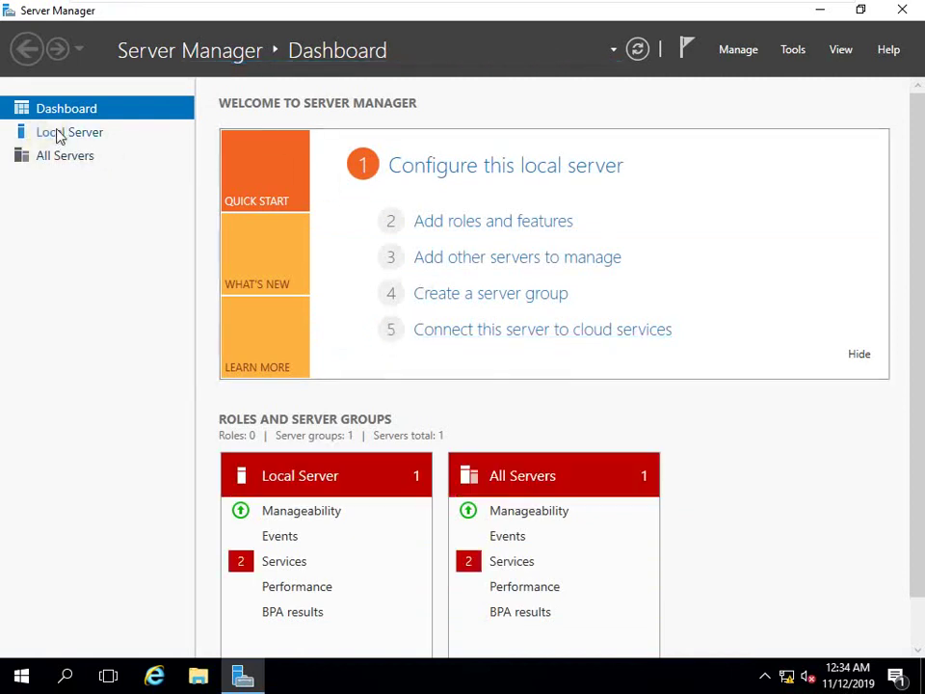
Show Local Server properties confirming LAB in domain macro.com, then exit full-screen mode
click(57, 137)
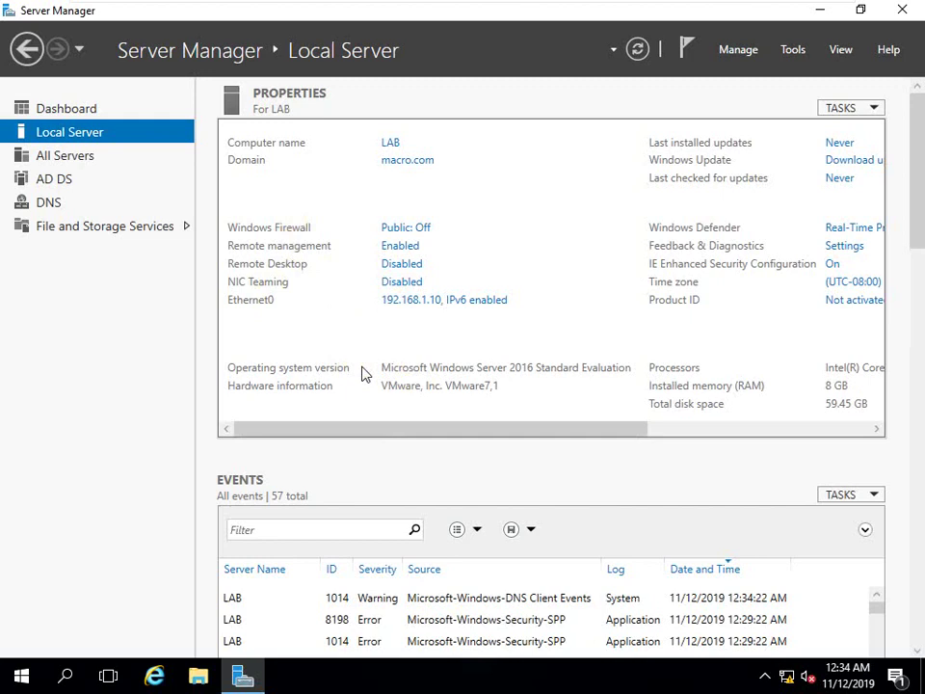
mouse_move(528, 6)
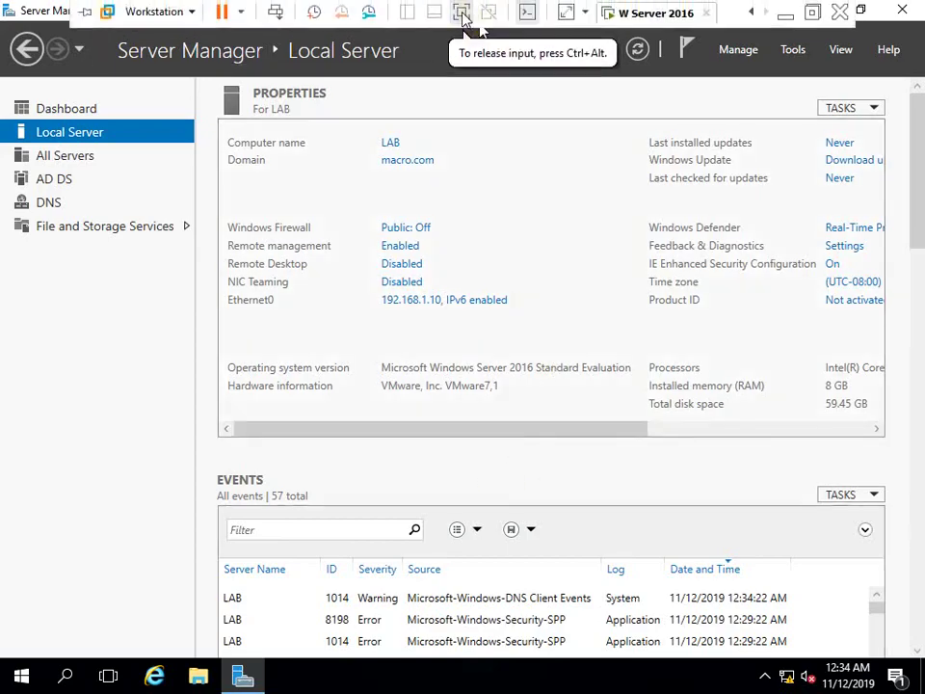
click(461, 12)
click(388, 685)
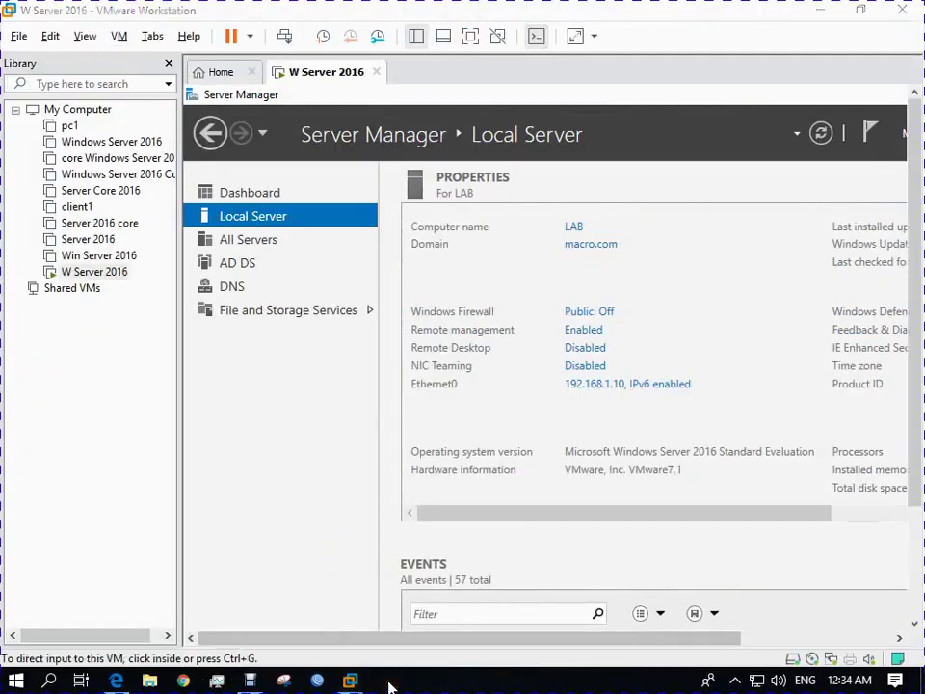